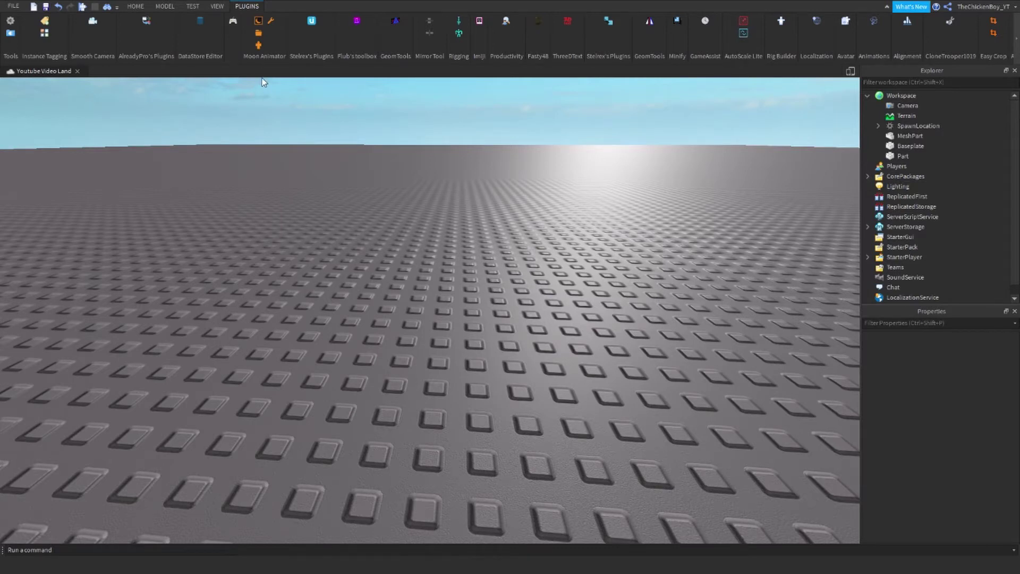
- Insert the user's own R15 character with the Character Inserter and close the inserter
left_click(260, 47)
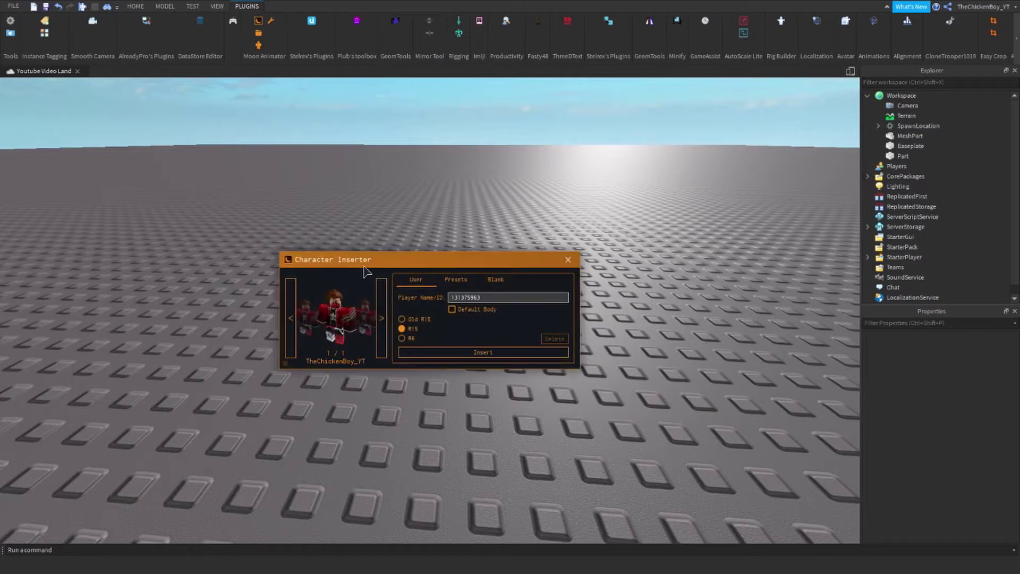
left_click_drag(346, 262, 376, 254)
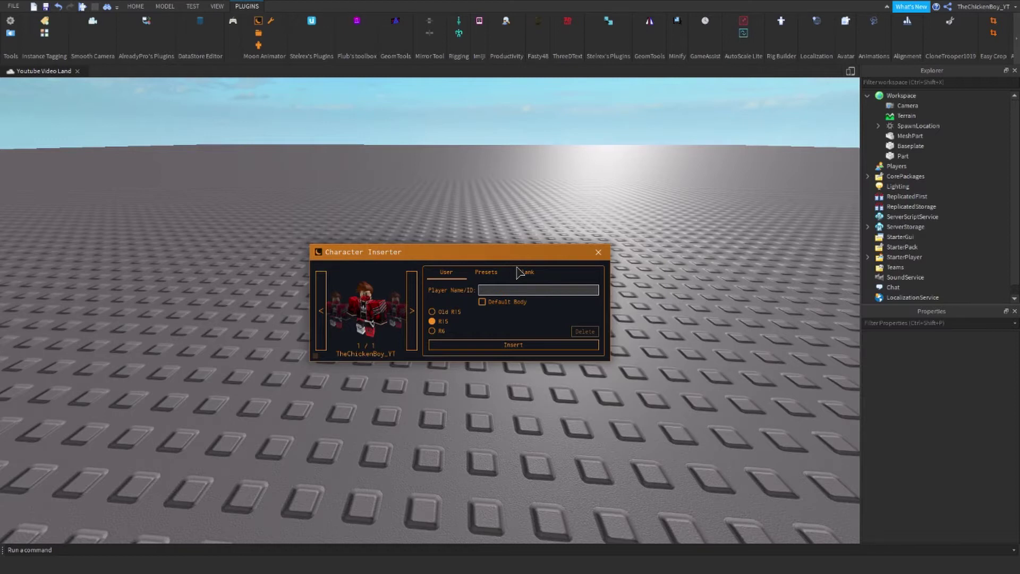
left_click(469, 300)
left_click(480, 346)
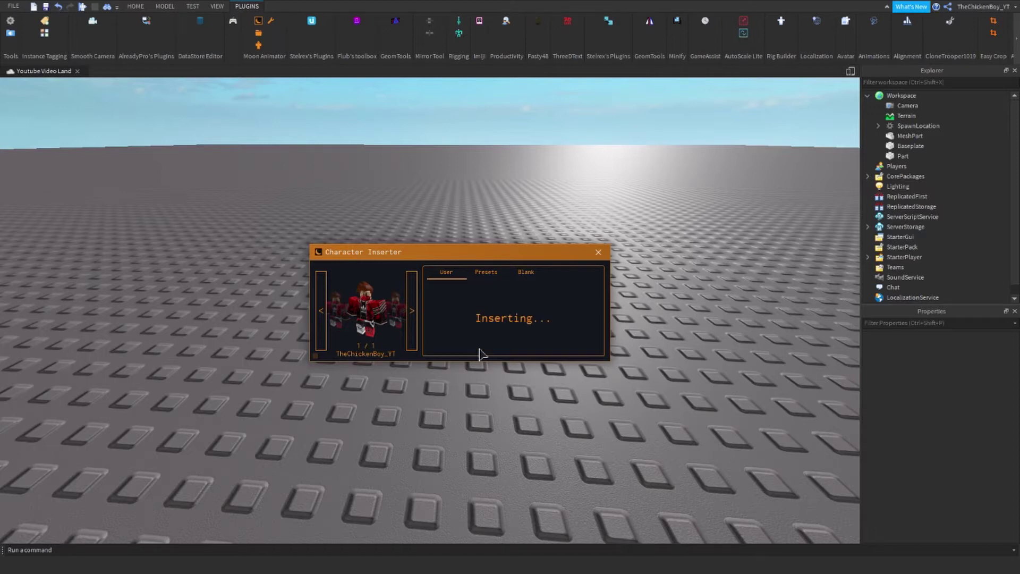
left_click(599, 255)
key("f")
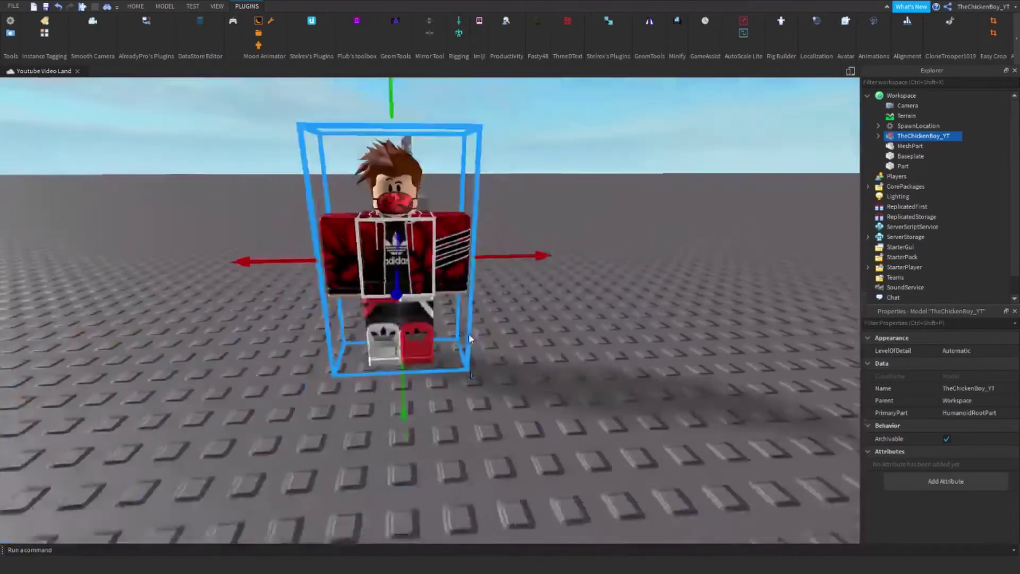
- Create a new Moon Animator animation named "Statue Pose"
scroll(458, 319, "down", 1)
scroll(447, 299, "up", 2)
left_click_drag(428, 247, 518, 413)
key("r")
scroll(518, 413, "up", 3)
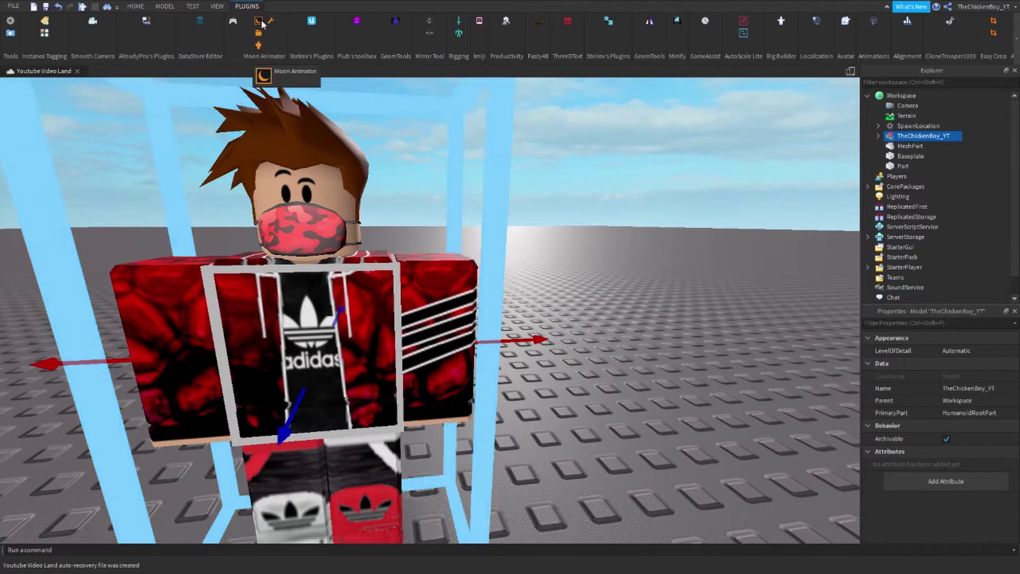
left_click(261, 20)
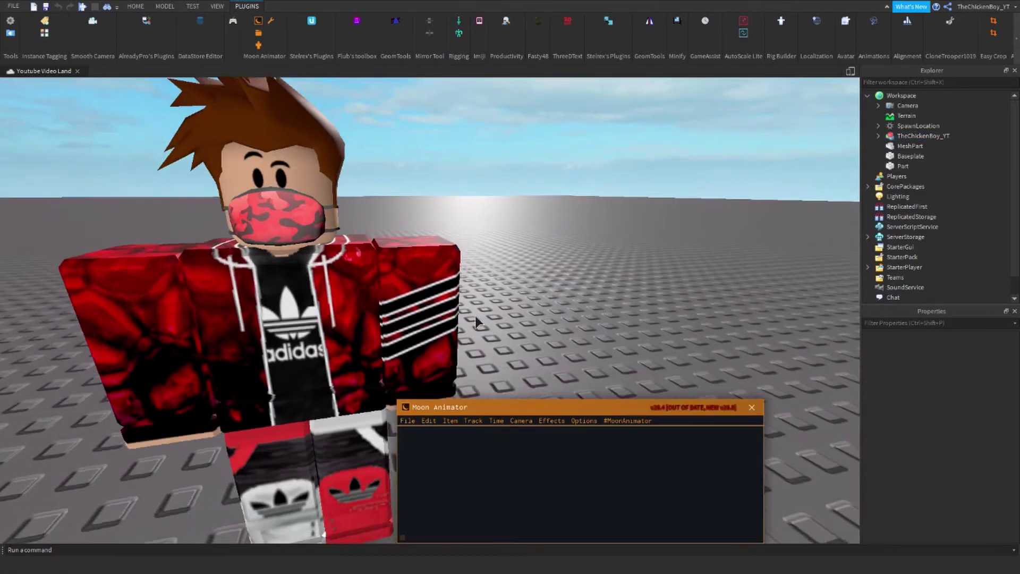
left_click(407, 420)
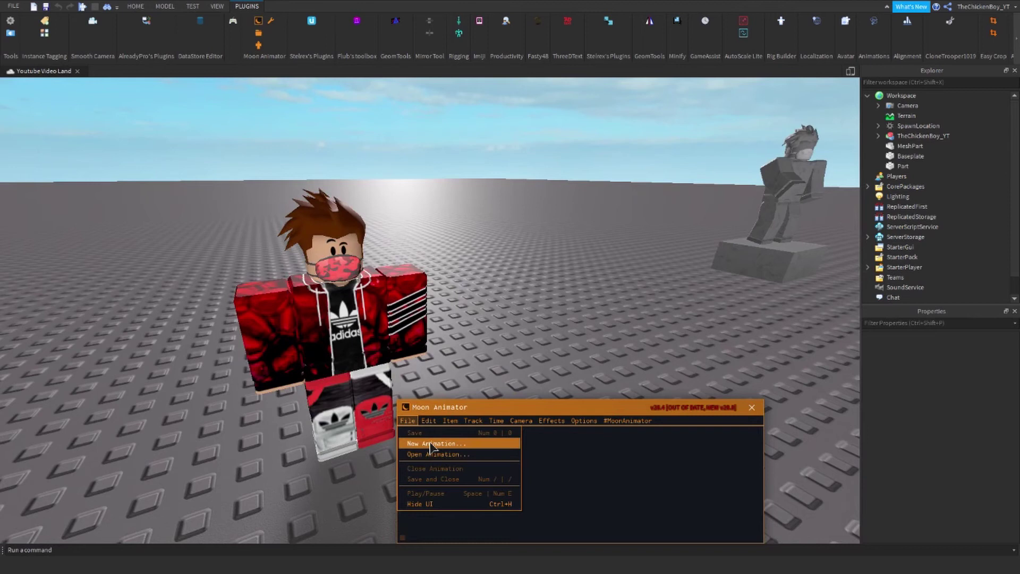
left_click(431, 444)
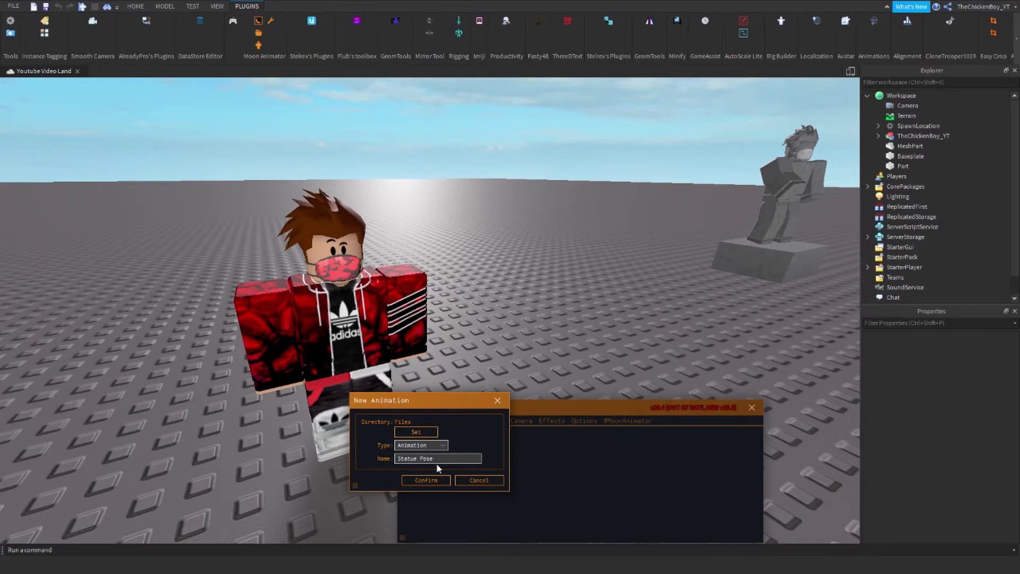
left_click(426, 481)
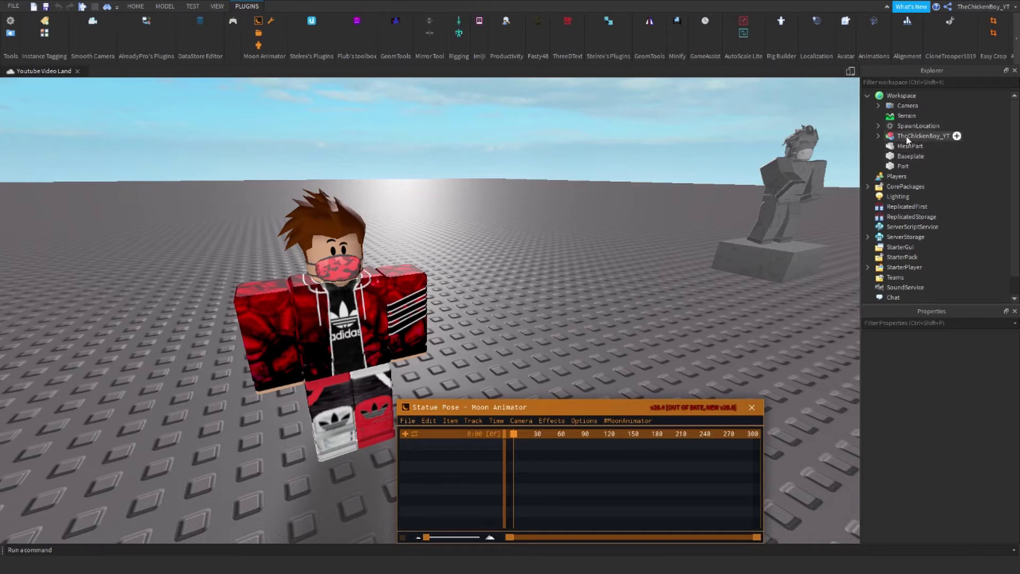
- Add the inserted character to the animation with its Rig property
left_click(923, 136)
left_click(405, 434)
left_click(923, 136)
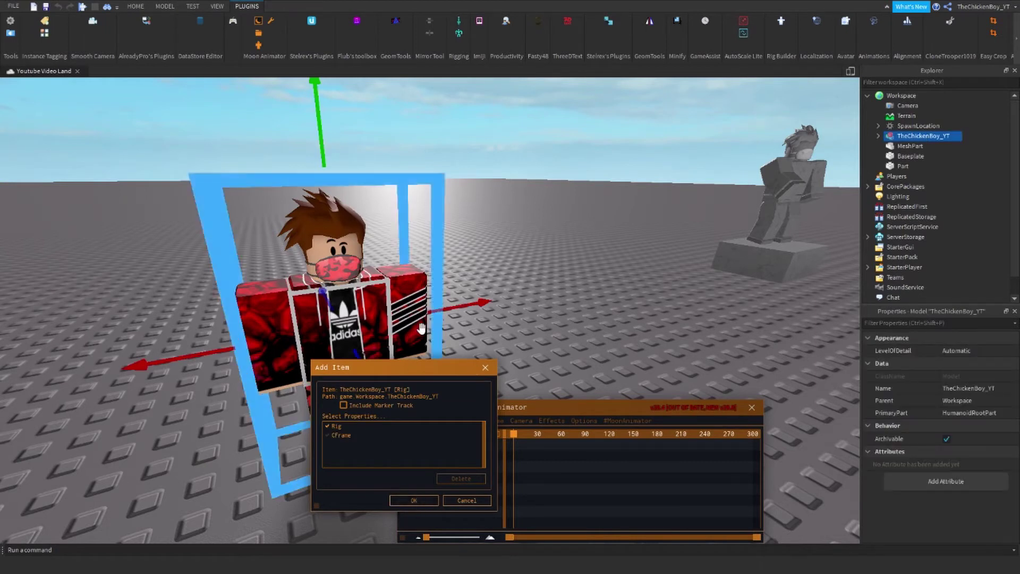
left_click(420, 502)
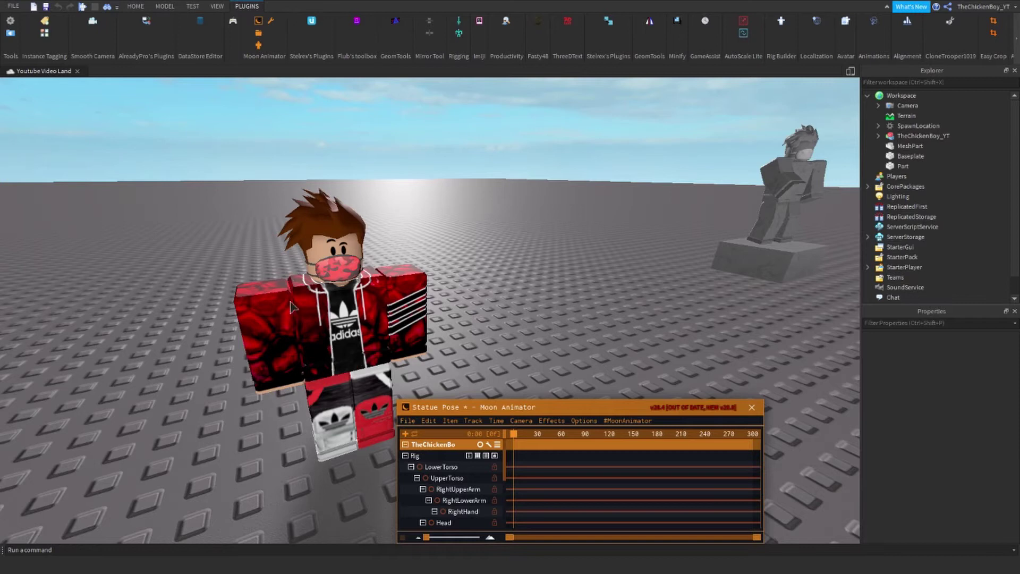
- Rotate the character's right upper arm at the shoulder at frame 0
left_click(274, 325)
left_click_drag(275, 326, 341, 352)
key("a")
right_click_drag(341, 352, 343, 352)
left_click_drag(272, 254, 394, 331)
left_click(369, 389)
left_click(370, 392)
scroll(371, 392, "down", 3)
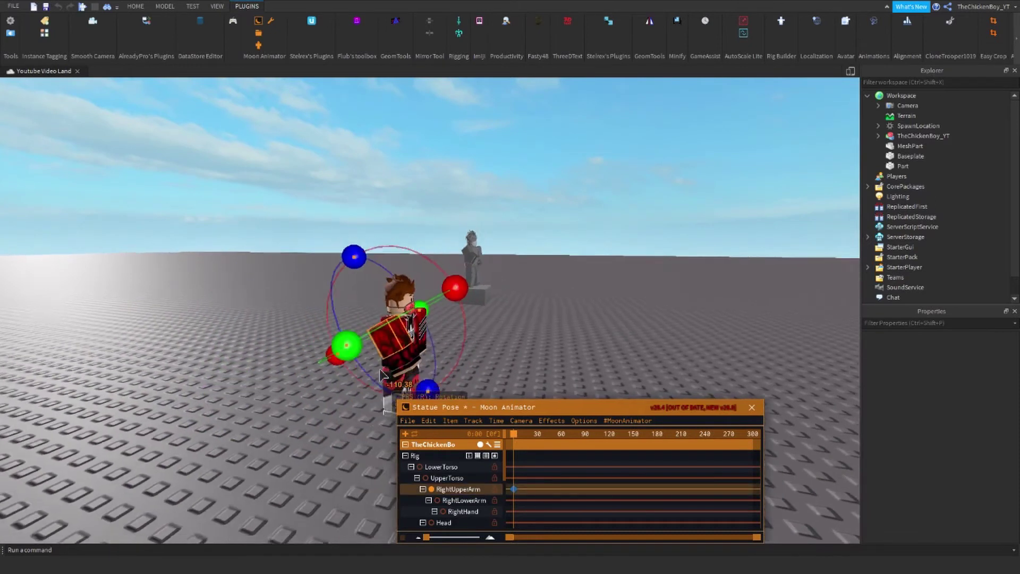
- Bend the character's right lower arm forward at the elbow
right_click_drag(370, 392, 377, 353)
scroll(377, 353, "up", 3)
scroll(362, 295, "up", 3)
scroll(372, 268, "down", 2)
left_click(378, 272)
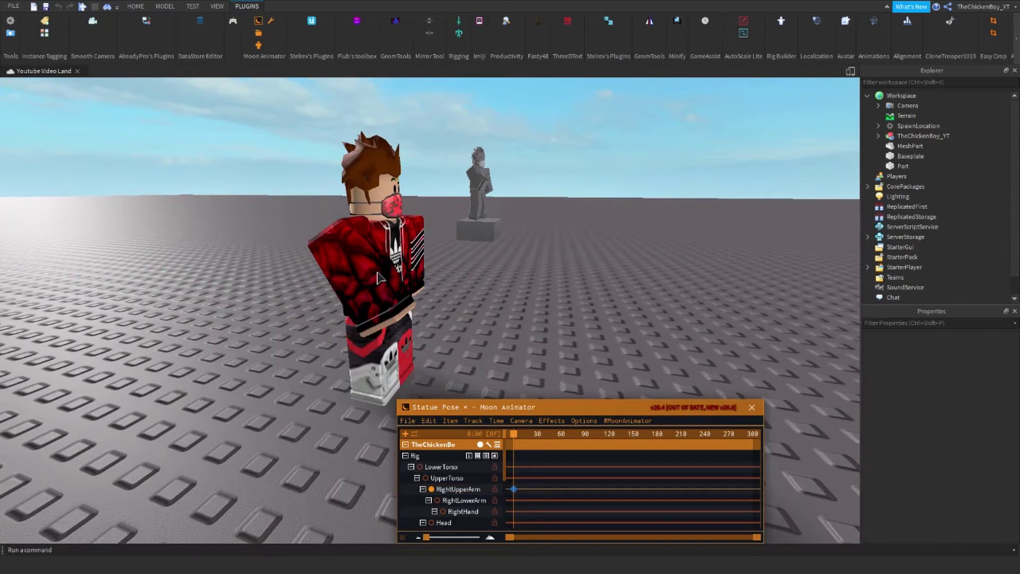
left_click(377, 275)
left_click(377, 278)
left_click(378, 282)
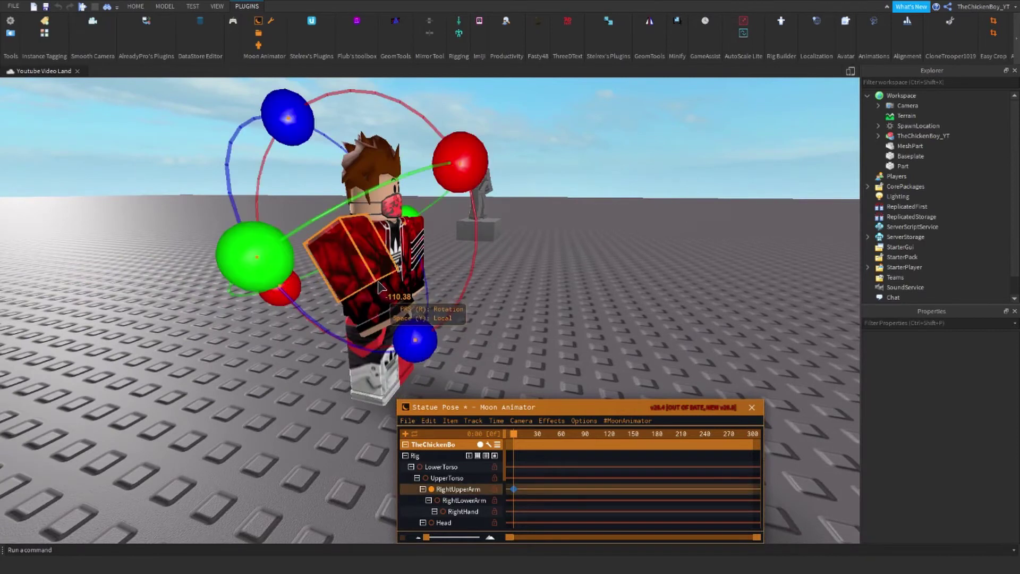
left_click(379, 283)
left_click_drag(475, 206, 425, 165)
right_click_drag(425, 165, 481, 282)
- Rotate the character's upper torso to lean the body
left_click(415, 237)
scroll(452, 265, "down", 3)
left_click_drag(496, 246, 500, 165)
- Try rotating the left arm and undo the rotation
left_click(477, 215)
left_click(473, 250)
left_click_drag(524, 236, 521, 168)
key("ctrl+z")
key("ctrl+z")
- Rotate the left upper arm at the shoulder and bend the left lower arm at the elbow
left_click(476, 216)
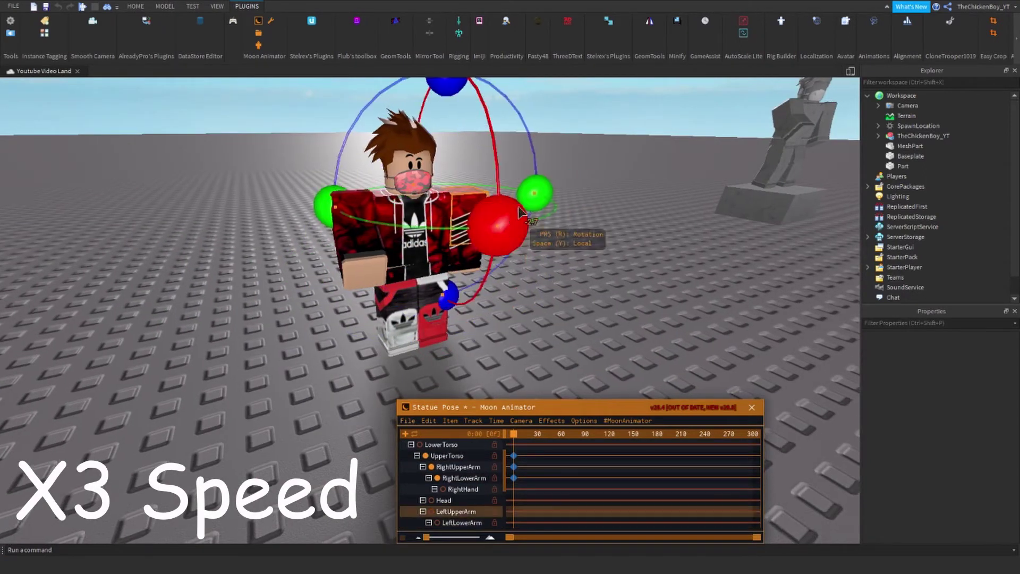
right_click_drag(523, 223, 523, 266)
scroll(523, 229, "up", 3)
left_click_drag(627, 233, 619, 274)
right_click_drag(619, 274, 542, 345)
scroll(542, 340, "down", 3)
mouse_move(504, 192)
left_mouse_down()
mouse_move(485, 202)
mouse_move(491, 212)
mouse_move(508, 196)
left_mouse_up()
left_click(471, 304)
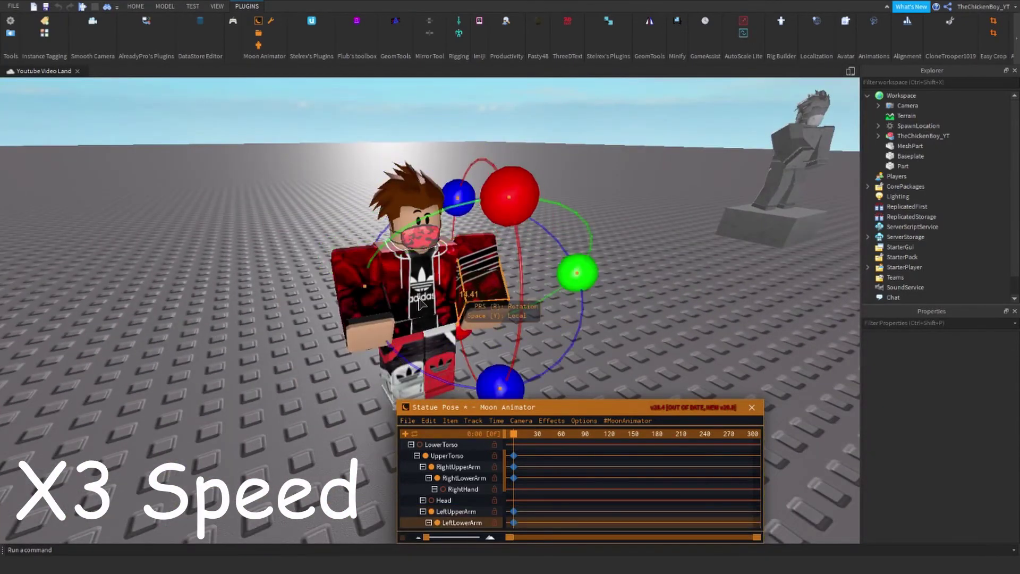
- Readjust the rotation of the bent right arm
left_click(355, 311)
left_click_drag(387, 405, 364, 412)
right_click_drag(383, 372, 425, 372)
scroll(425, 298, "down", 3)
- Rotate the right upper leg at the hip and bend the right lower leg at the knee
left_click(420, 250)
scroll(417, 165, "up", 2)
left_click_drag(468, 293, 441, 204)
left_click(407, 303)
scroll(399, 302, "up", 4)
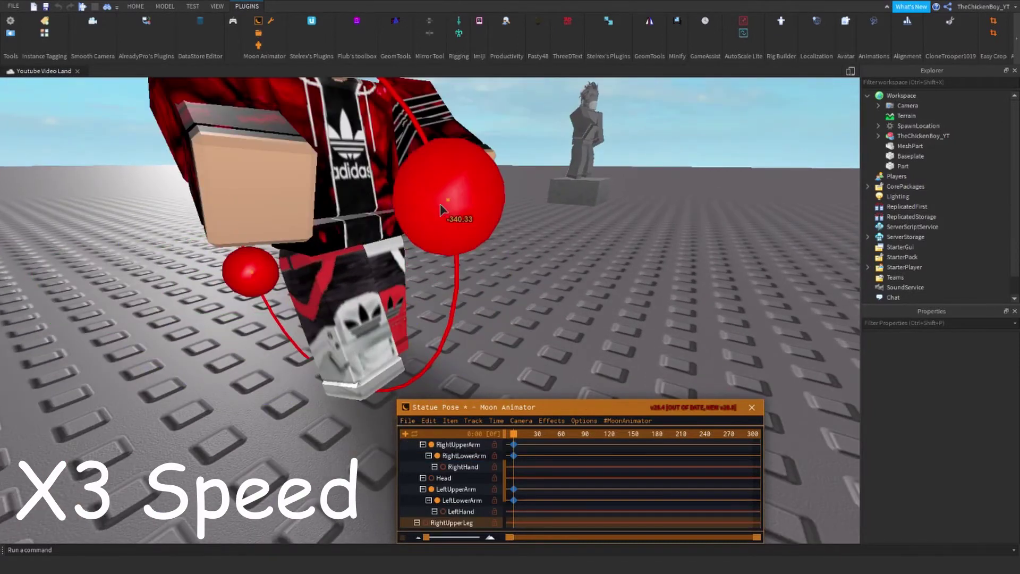
left_click(356, 346)
left_click_drag(466, 292, 457, 363)
right_click_drag(456, 362, 405, 276)
- Rotate the left upper leg at the hip and bend the left lower leg at the knee
left_click(399, 276)
scroll(405, 277, "up", 3)
left_click_drag(606, 223, 503, 355)
left_click(231, 295)
left_click_drag(444, 372, 454, 314)
scroll(454, 313, "down", 5)
right_click_drag(455, 313, 425, 295)
left_click(392, 292)
left_click_drag(456, 200, 448, 242)
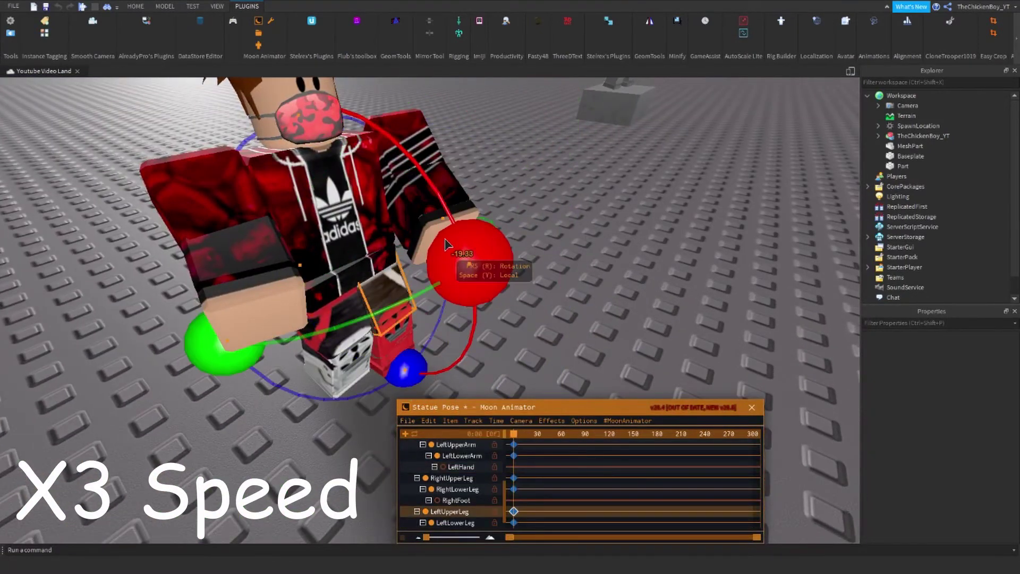
scroll(455, 284, "down", 2)
- Fine-tune the upper torso's tilt and check the finished pose
right_click_drag(455, 284, 439, 274)
left_click(433, 269)
mouse_move(470, 358)
left_mouse_down()
mouse_move(490, 341)
mouse_move(476, 356)
left_mouse_up()
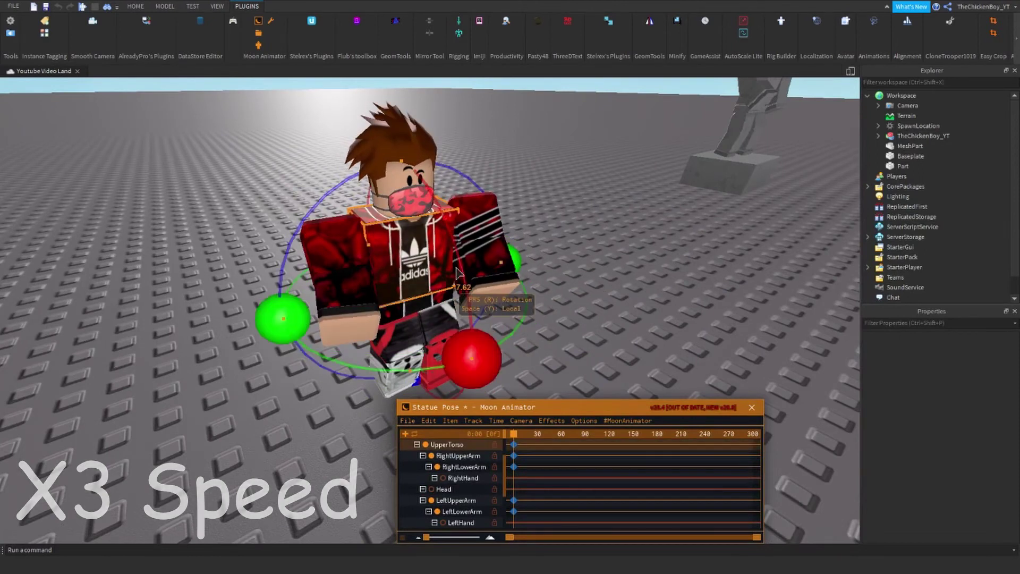
scroll(450, 298, "up", 5)
scroll(501, 306, "down", 6)
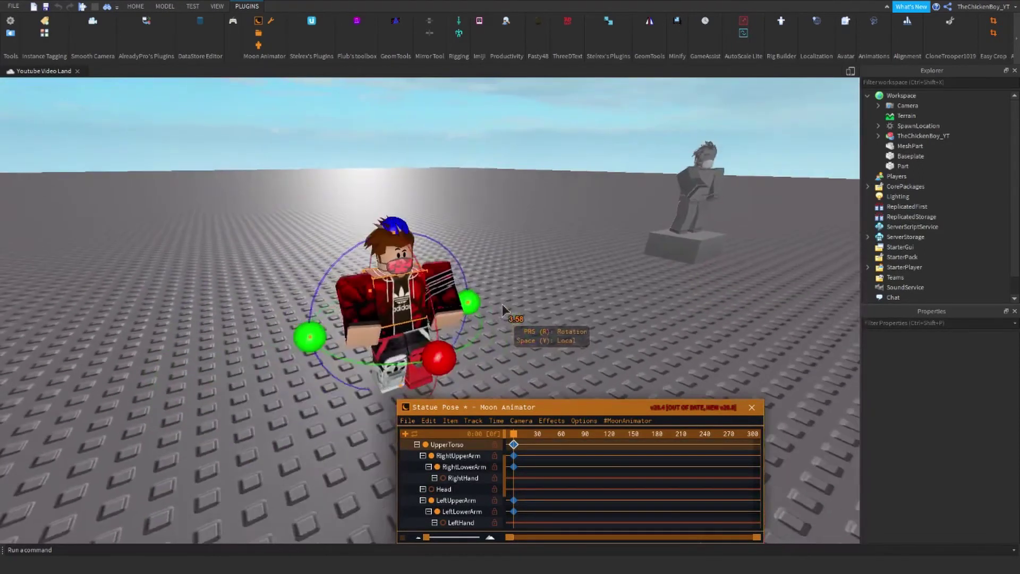
scroll(501, 307, "up", 4)
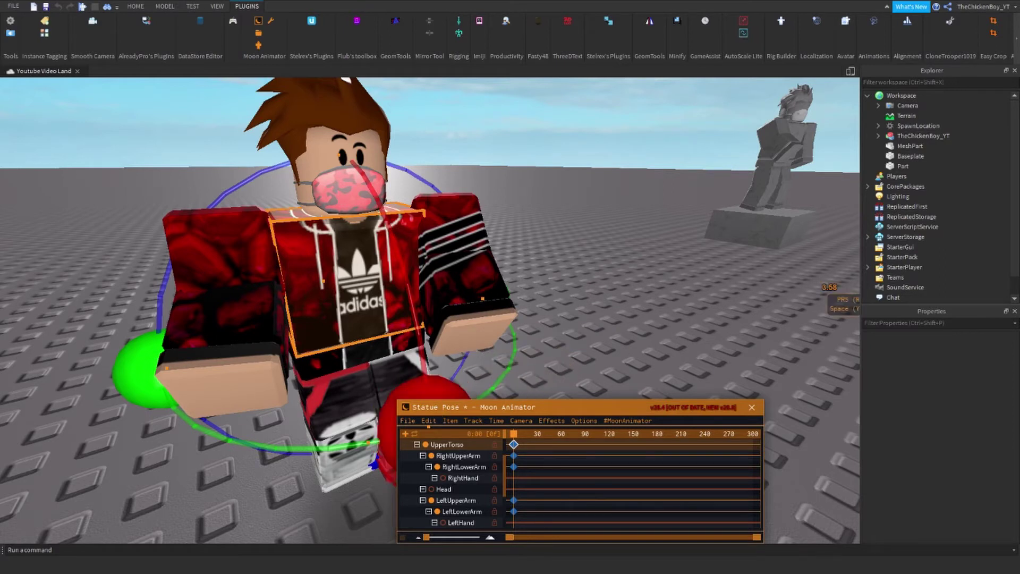
- Export the posed character as an OBJ file named "My char"
left_click(912, 138)
right_click(913, 139)
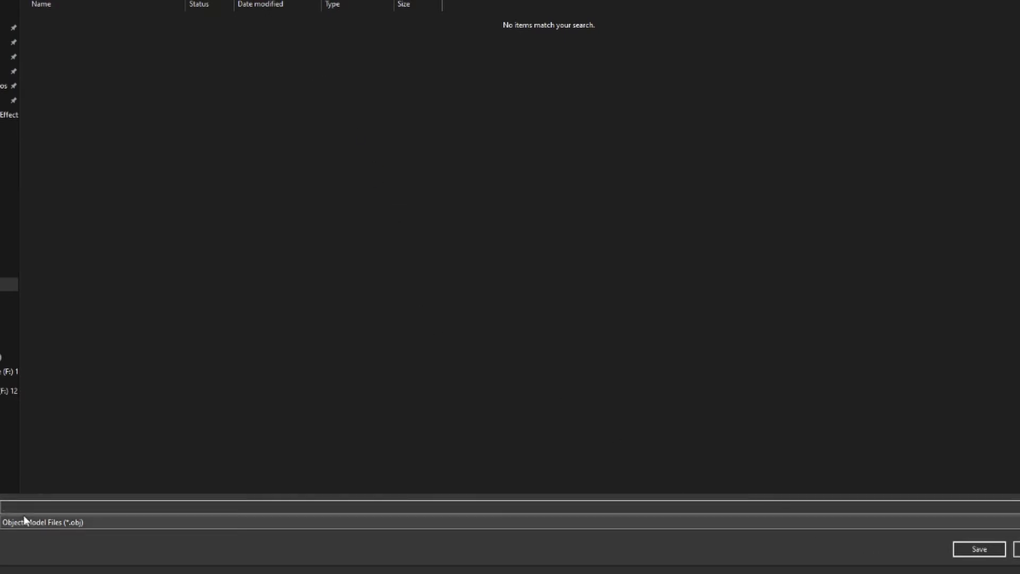
type("My")
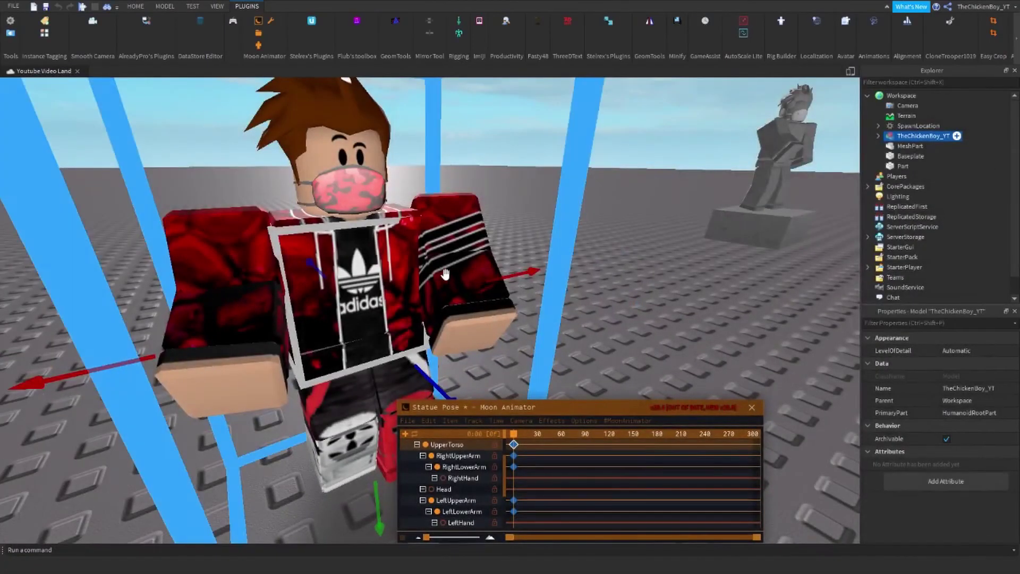
- Close Moon Animator and delete the character from the workspace
left_click(753, 407)
left_click(772, 440)
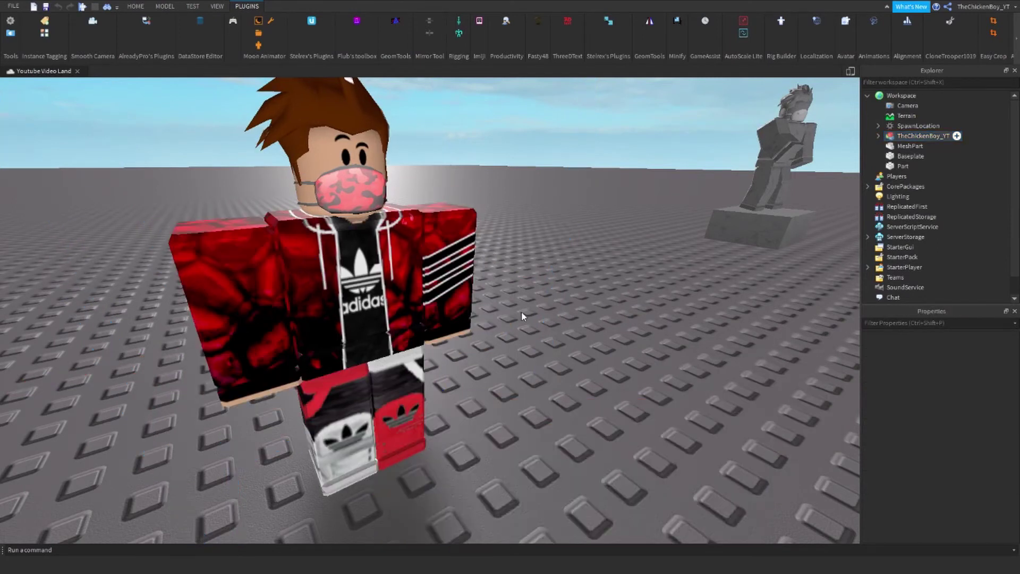
left_click(366, 289)
key("Delete")
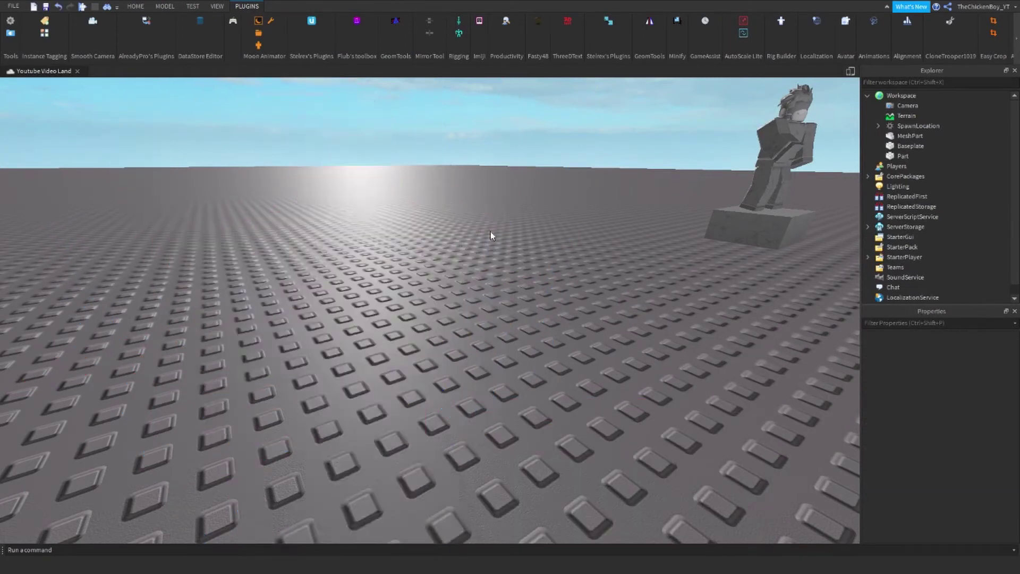
- Delete the existing grey statue and its base block
right_click_drag(490, 231, 486, 261)
left_click(487, 262)
left_click_drag(570, 96, 571, 95)
key("Delete")
right_click_drag(572, 182, 570, 276)
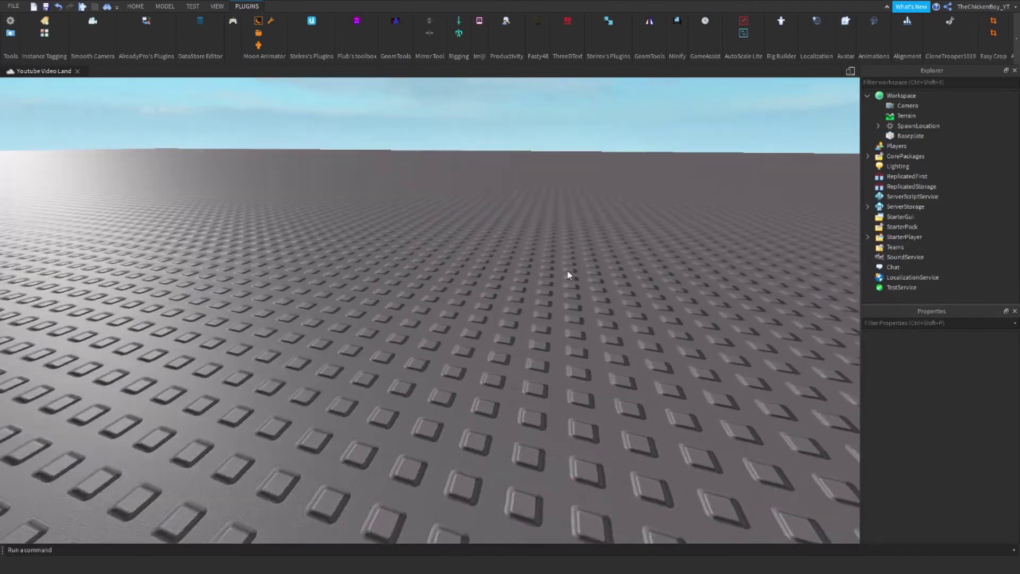
- Insert a new MeshPart into the Workspace
scroll(569, 276, "down", 3)
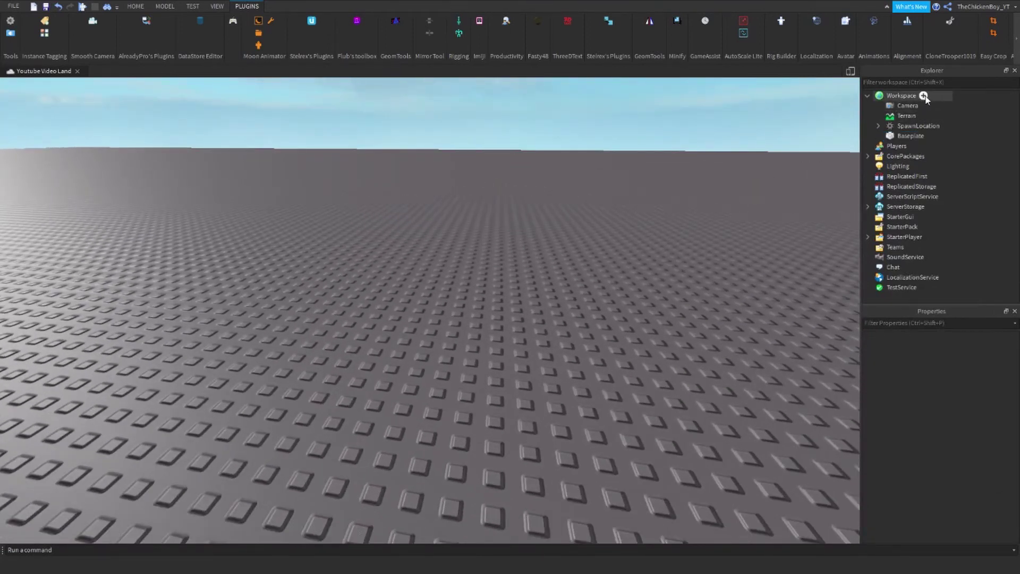
left_click(924, 96)
left_click(894, 218)
scroll(563, 273, "up", 2)
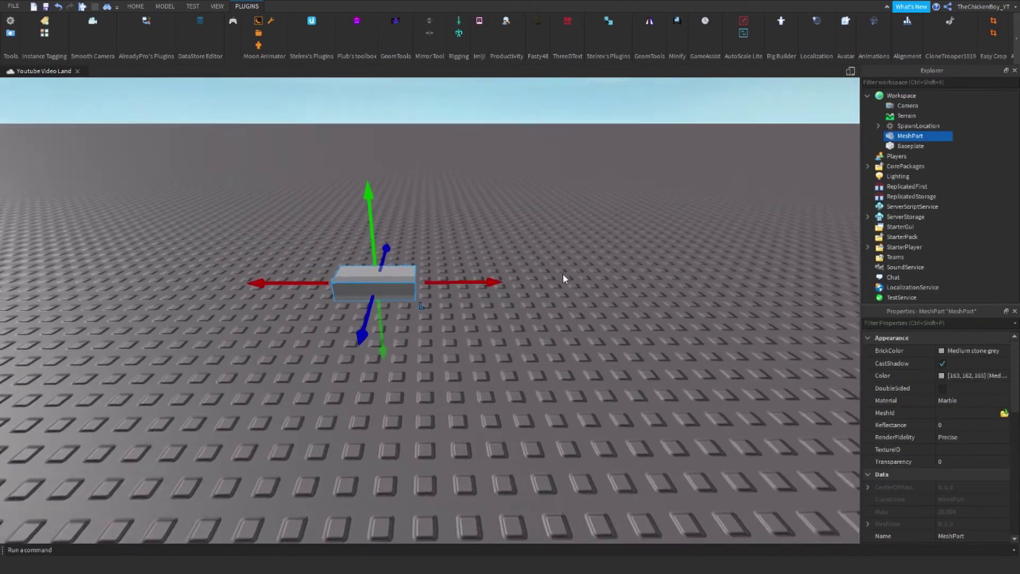
right_click_drag(563, 274, 562, 274)
scroll(563, 273, "up", 3)
left_click_drag(461, 324, 533, 272)
scroll(528, 321, "up", 3)
right_click_drag(528, 321, 528, 324)
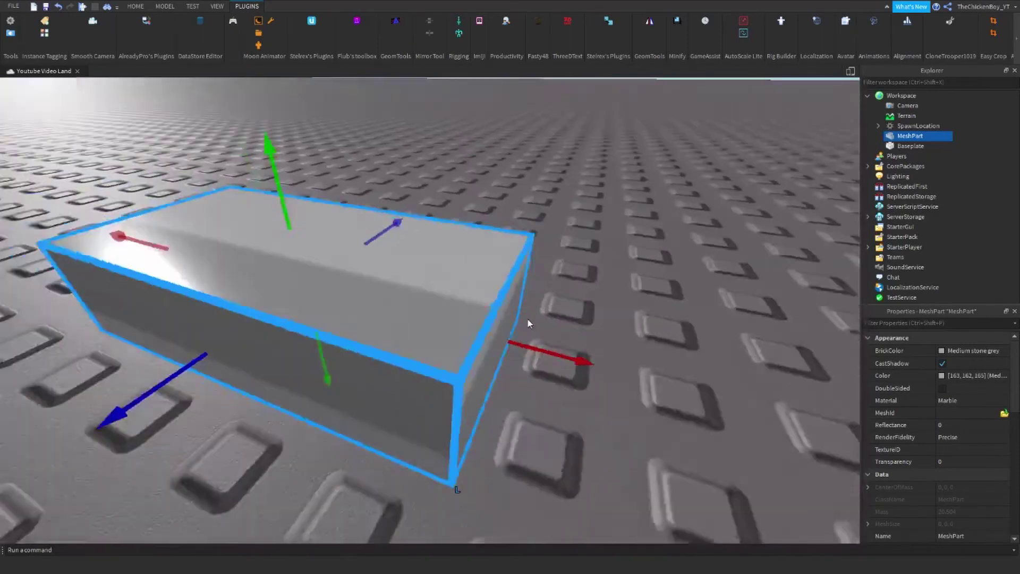
left_click(960, 400)
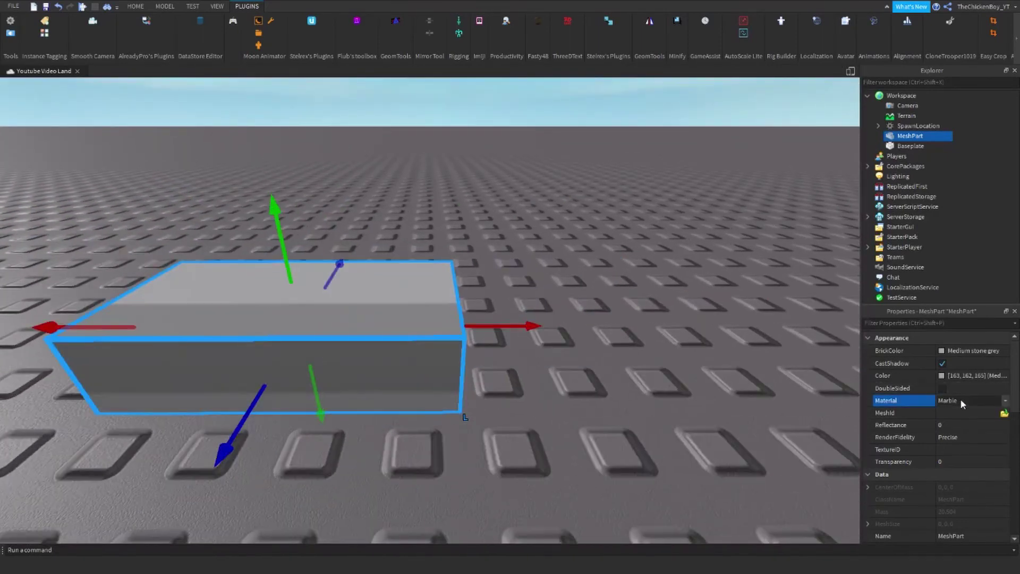
left_click(961, 400)
left_click(955, 400)
- Load the "My char" file as the MeshPart's mesh and move it to the location stored in the file
left_click(949, 413)
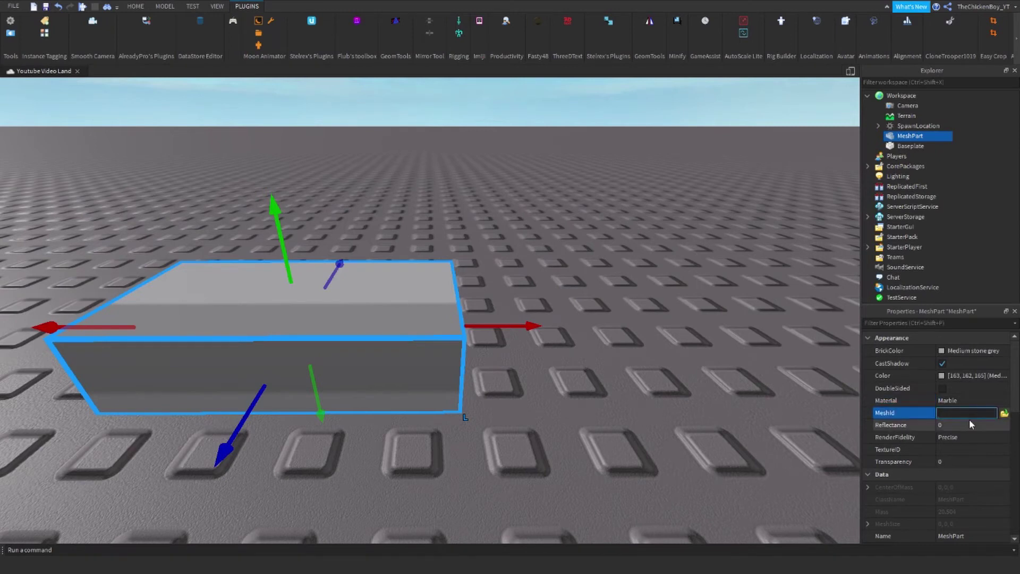
left_click(1001, 413)
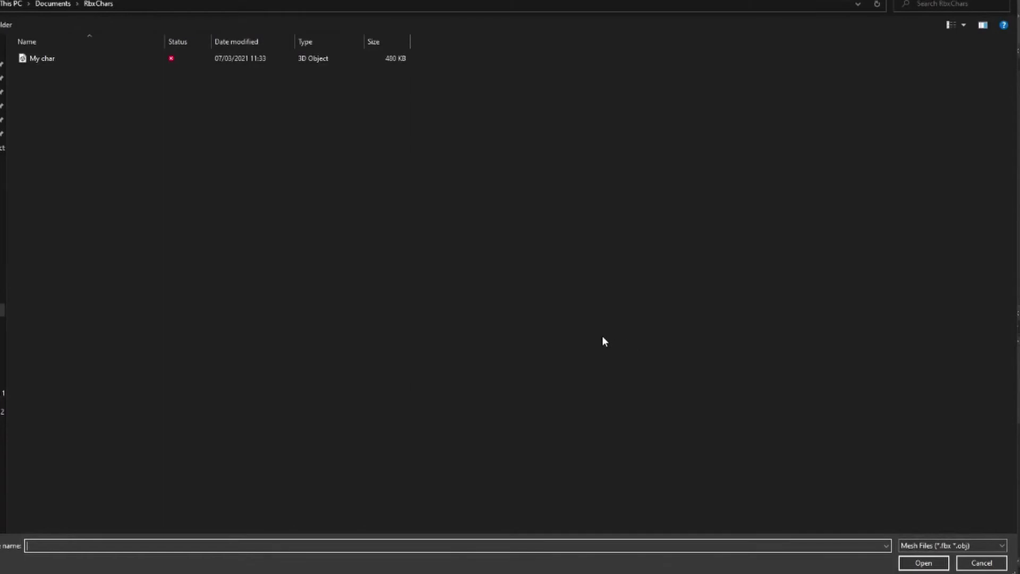
double_click(69, 60)
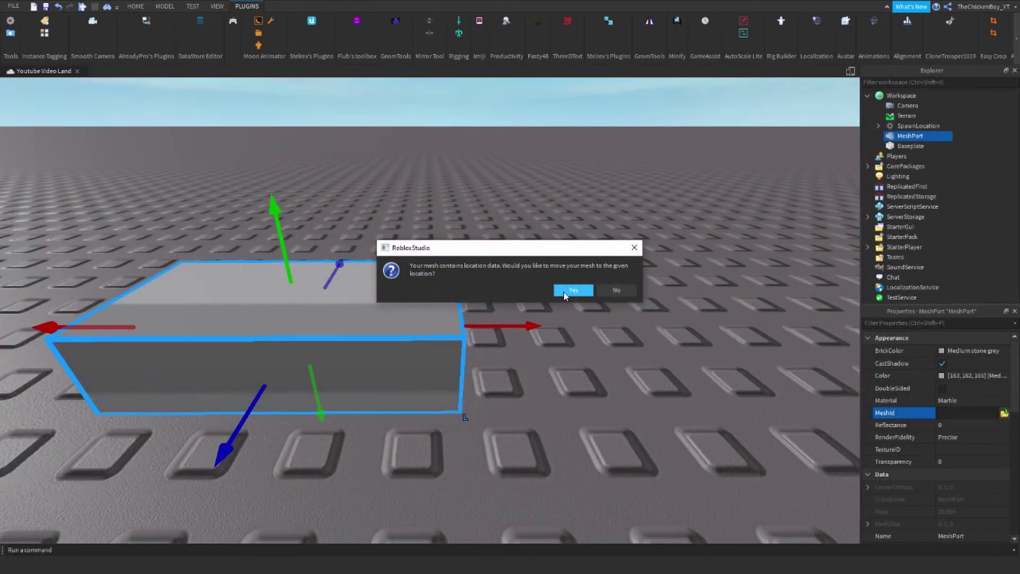
left_click(563, 294)
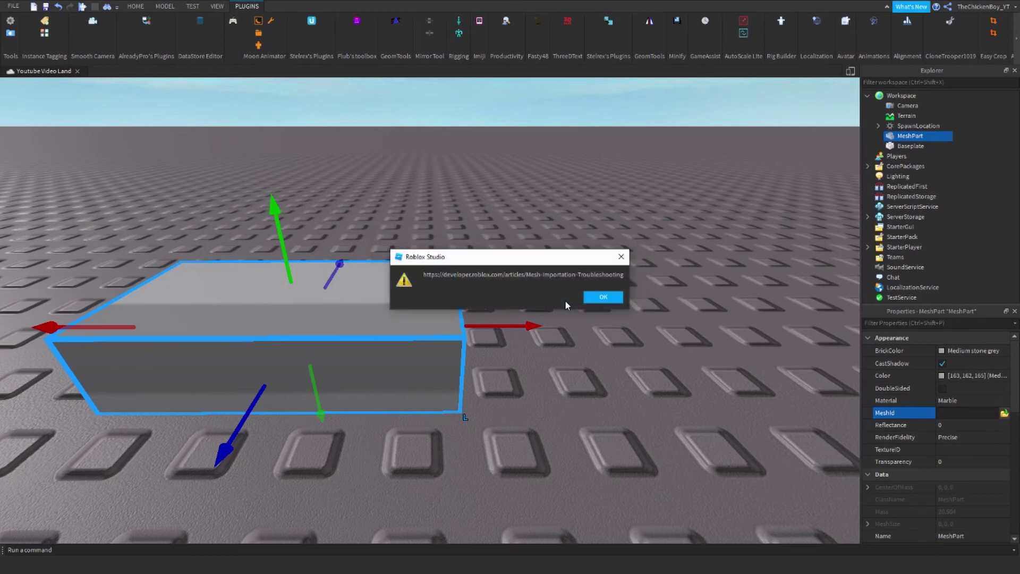
left_click(595, 301)
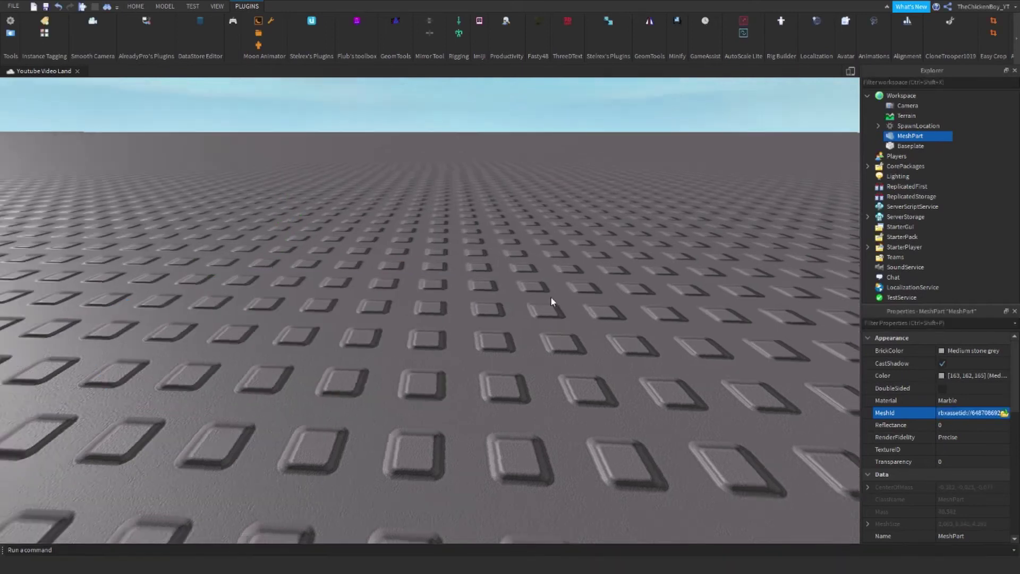
- Focus the view on the imported statue mesh and examine its marble surface up close and from farther away
key("f")
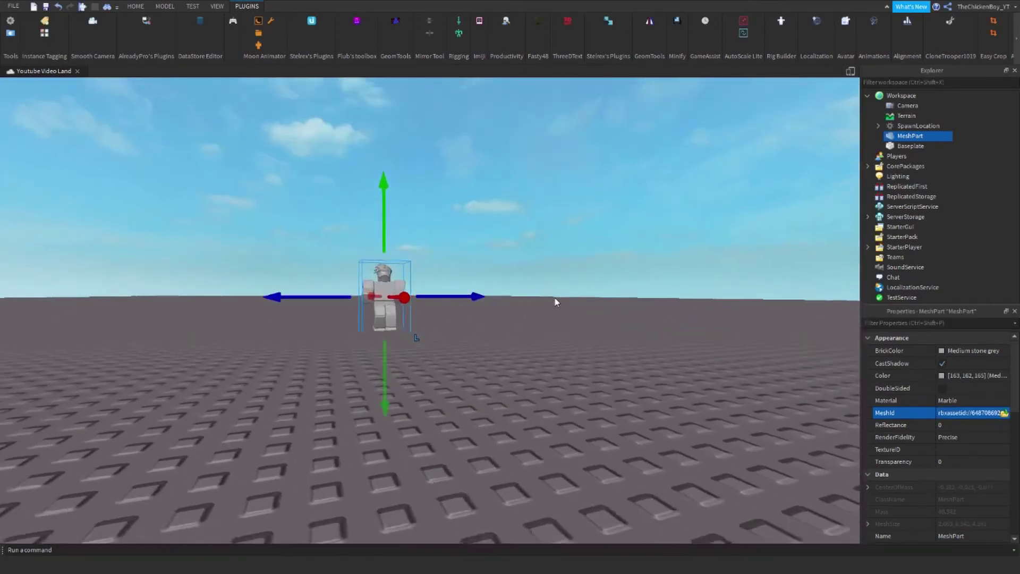
right_click_drag(555, 302, 554, 301)
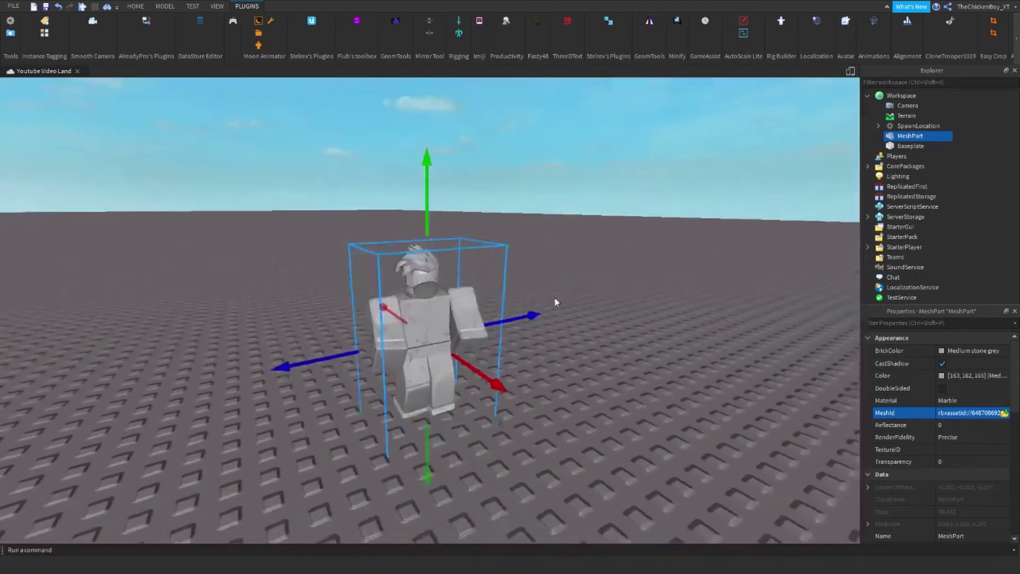
scroll(555, 301, "up", 5)
scroll(554, 290, "down", 3)
scroll(653, 308, "up", 4)
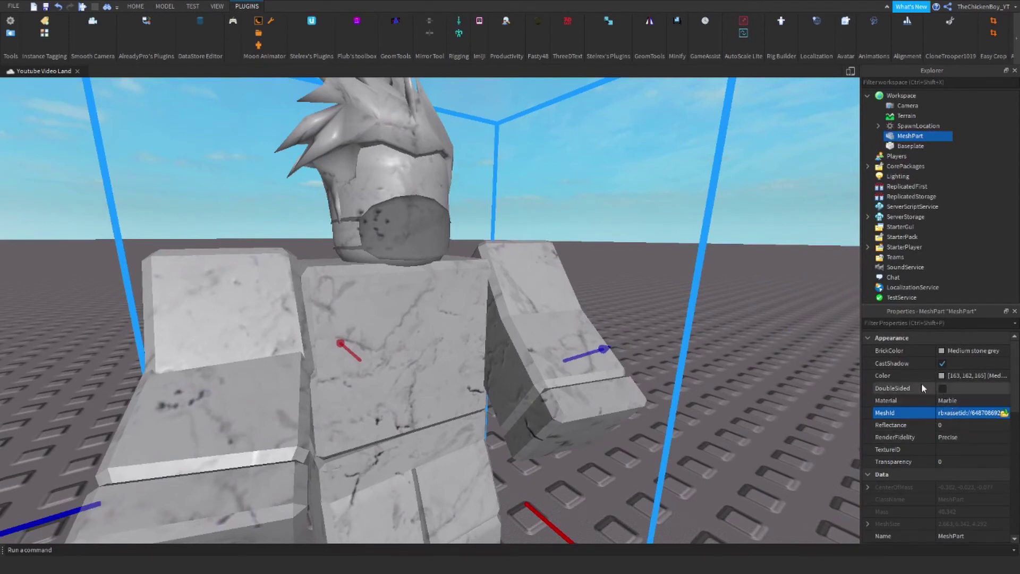
left_click(959, 376)
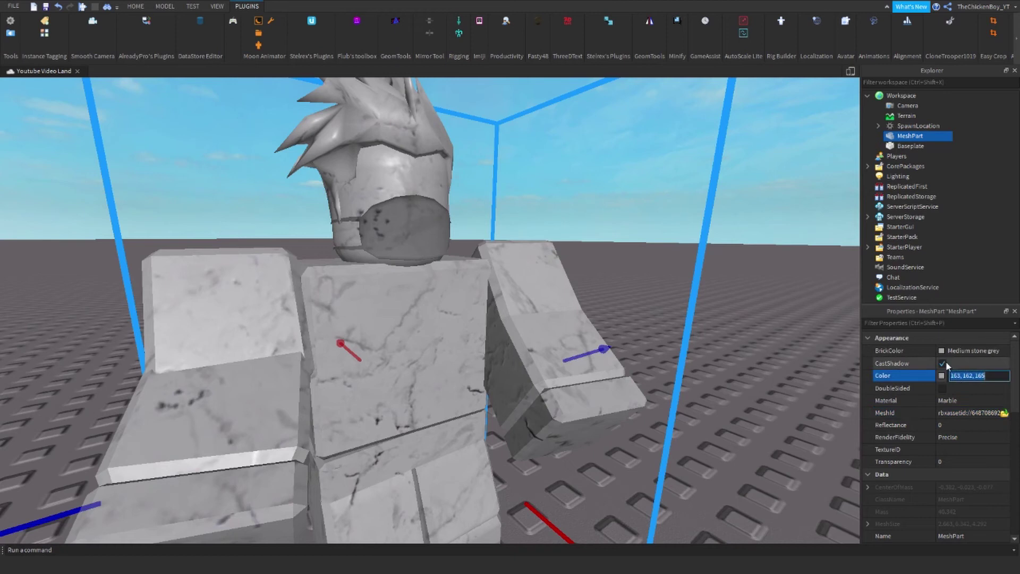
scroll(658, 257, "down", 5)
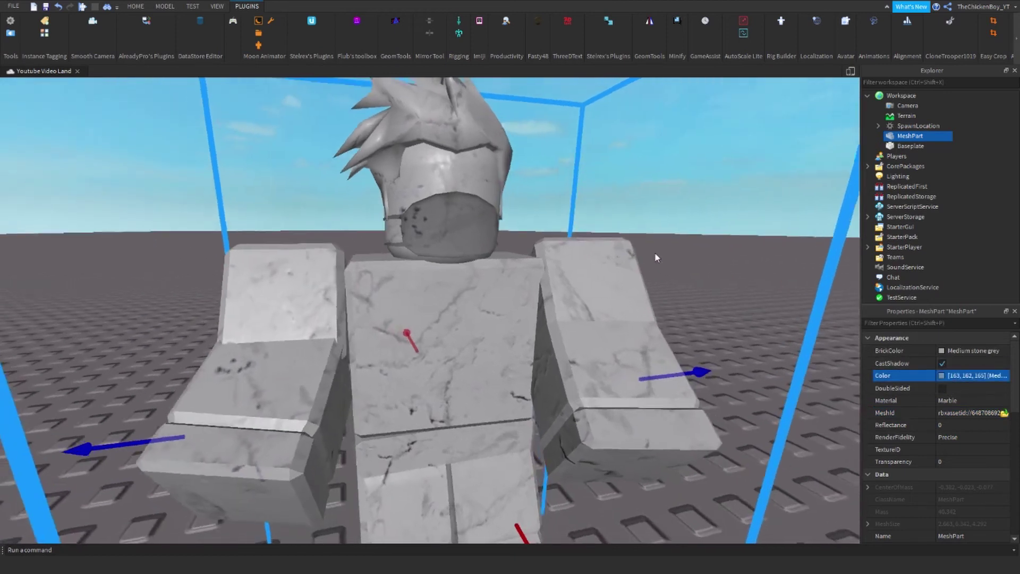
scroll(658, 257, "up", 6)
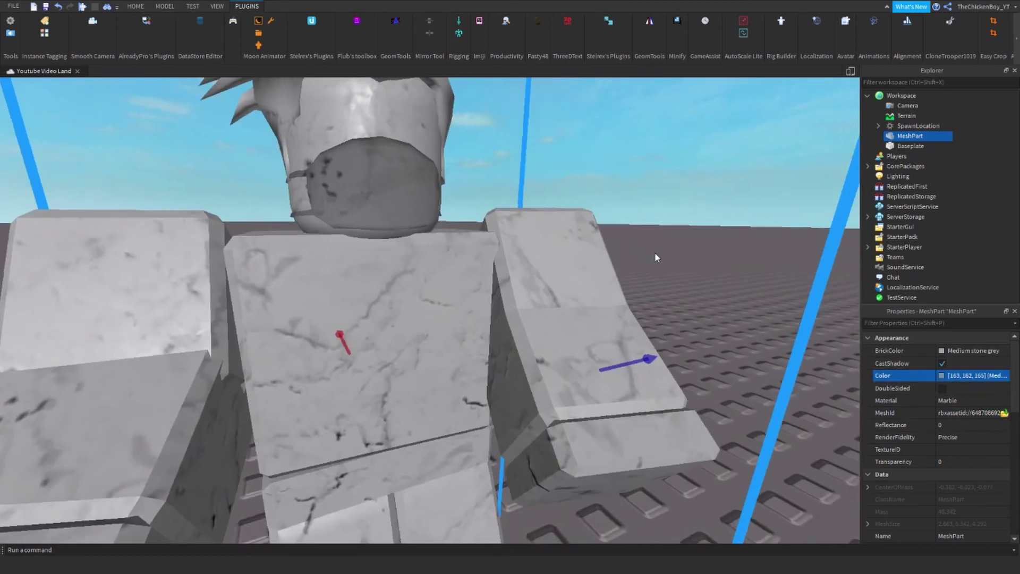
scroll(657, 257, "down", 5)
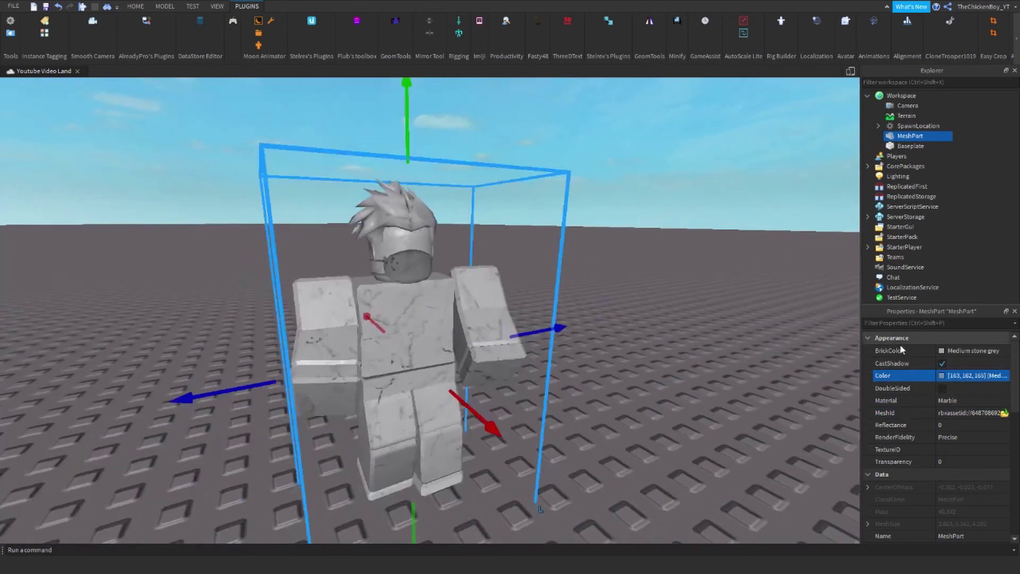
- Set the statue MeshPart's material to Slate
scroll(658, 257, "up", 5)
left_click(958, 400)
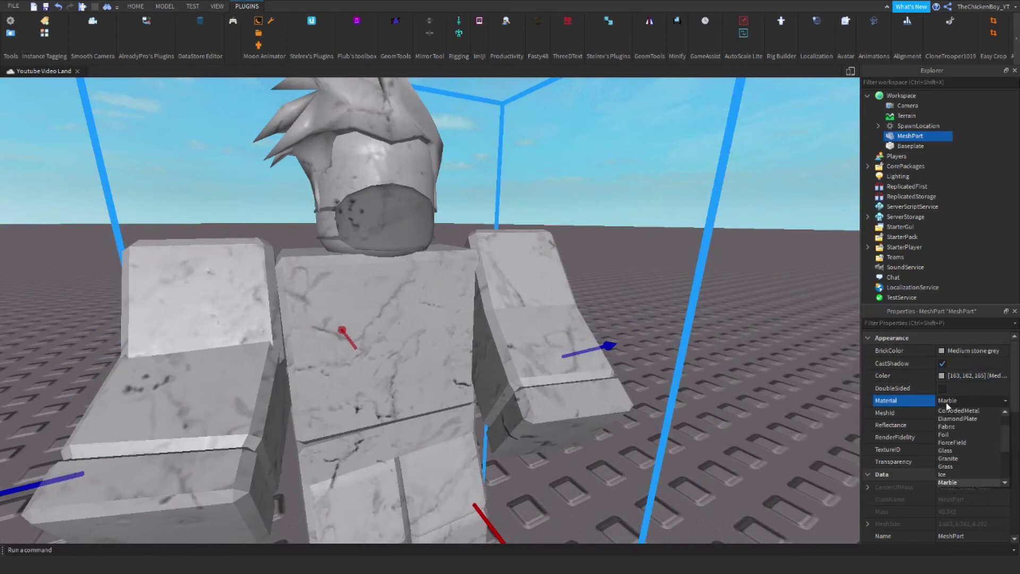
scroll(959, 422, "up", 1)
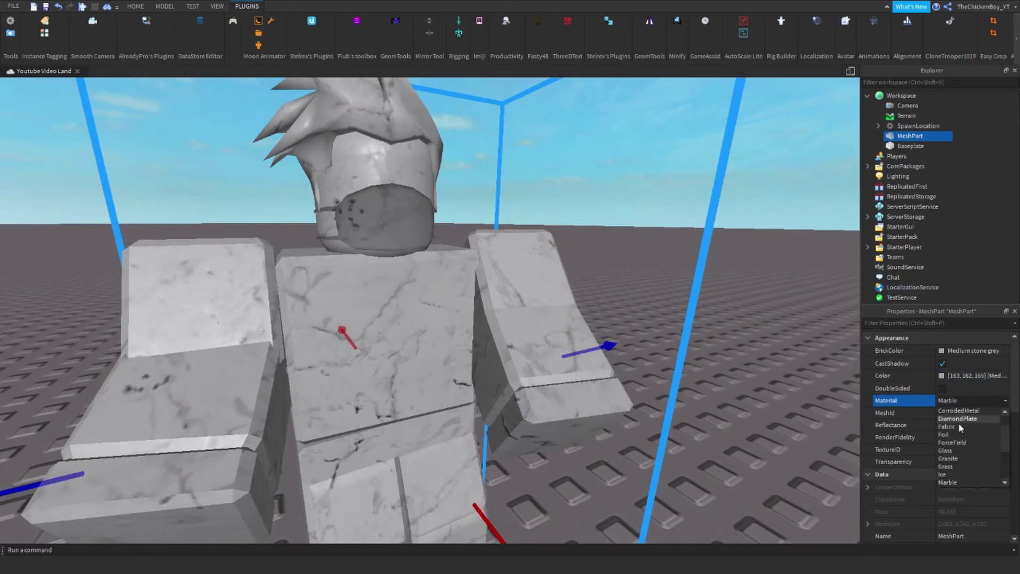
scroll(960, 428, "down", 3)
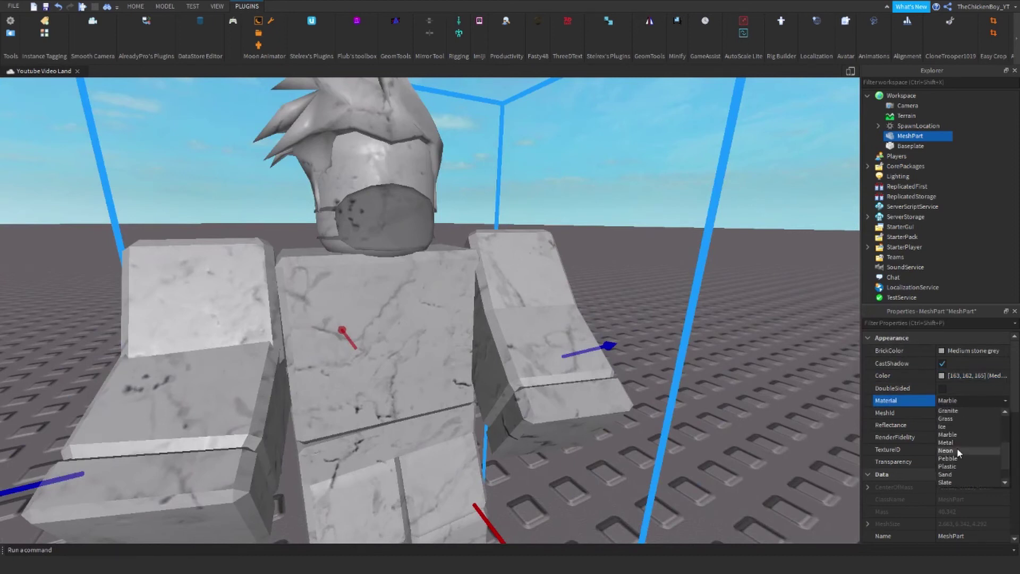
scroll(958, 456, "down", 1)
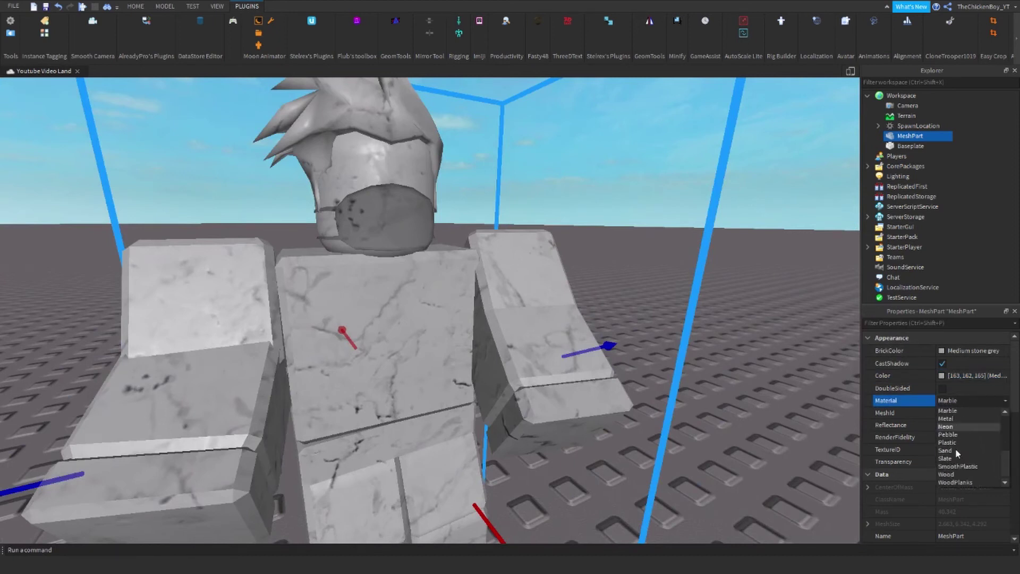
left_click(955, 457)
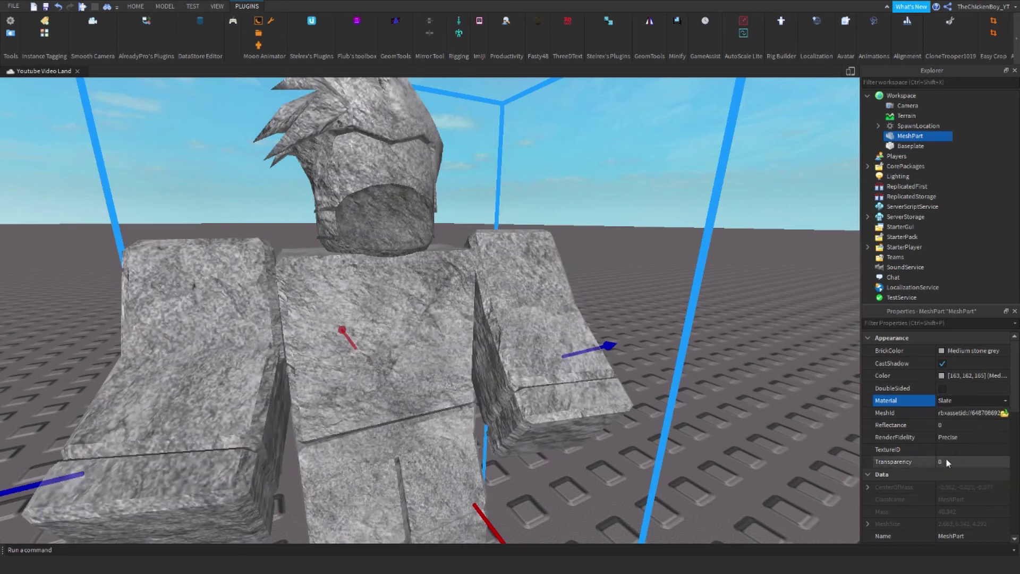
- Set the statue MeshPart's material back to Marble
scroll(634, 410, "up", 4)
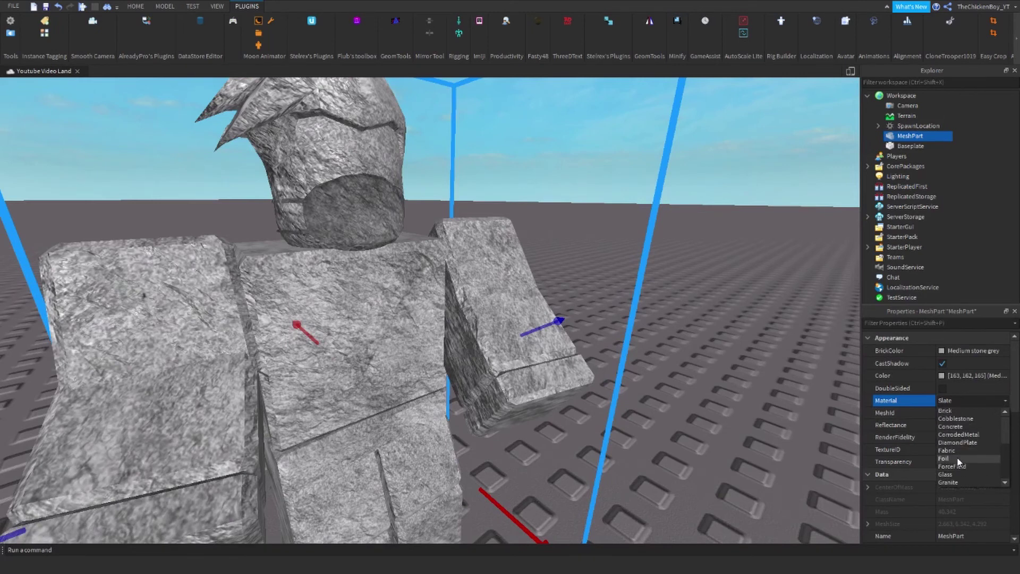
scroll(956, 453, "down", 1)
scroll(964, 466, "down", 2)
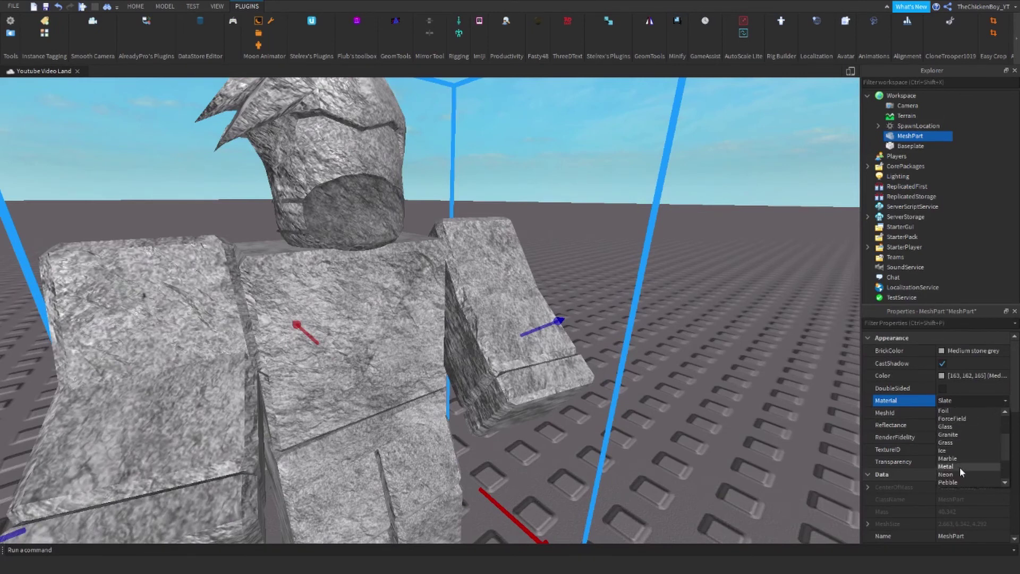
left_click(960, 467)
scroll(617, 393, "down", 5)
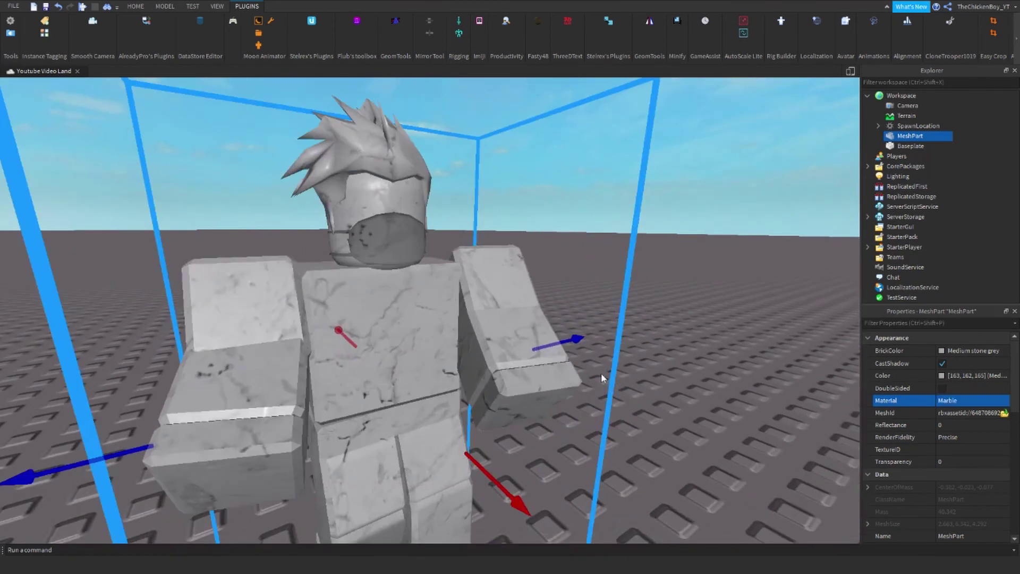
scroll(599, 368, "down", 3)
scroll(598, 369, "up", 2)
scroll(598, 368, "down", 4)
- Insert a block part in front of the statue and stand the statue on top of it
left_click(269, 356)
scroll(269, 356, "up", 2)
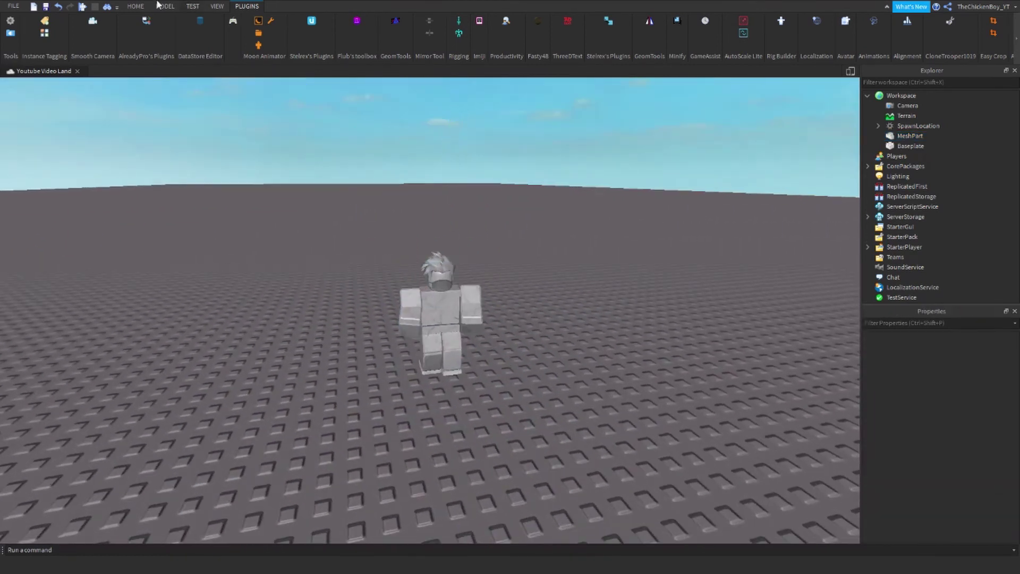
left_click(142, 5)
right_click_drag(314, 175, 326, 234)
key("w")
key("a")
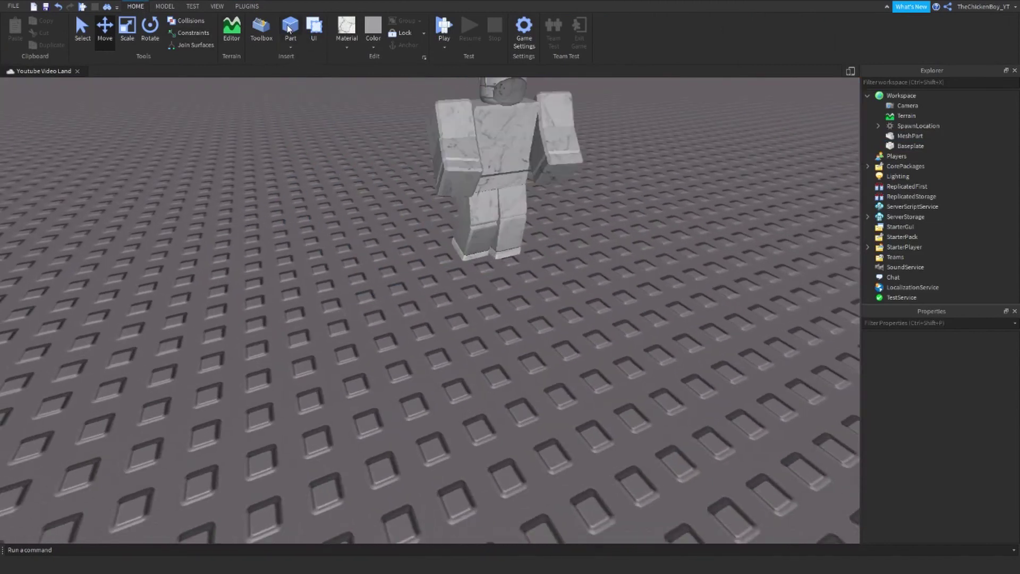
left_click(288, 29)
left_click(466, 276)
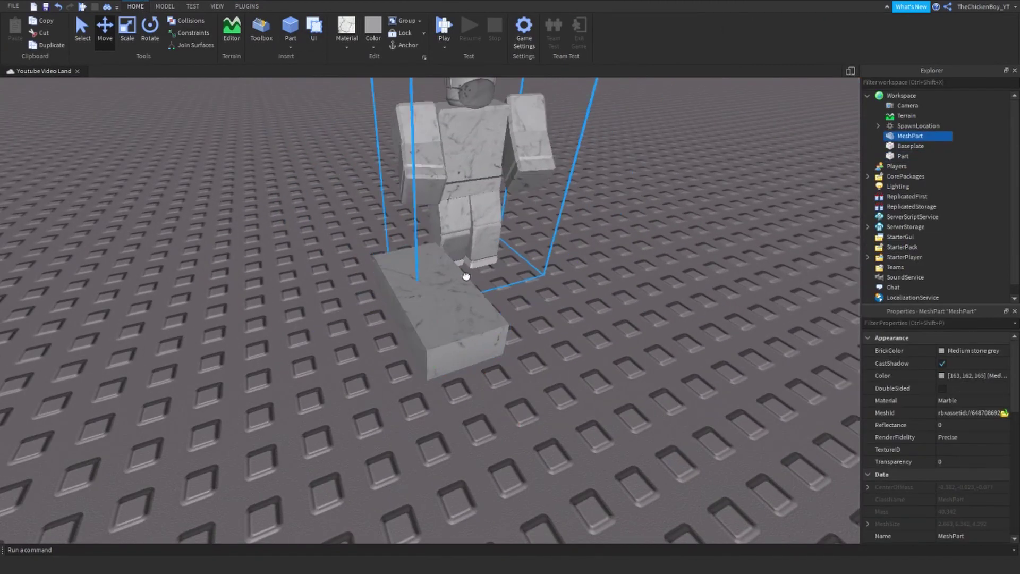
scroll(466, 276, "up", 2)
- Resize the block beneath the statue's feet into a wider, shallower base and anchor it
left_click(449, 291)
key("ctrl+3")
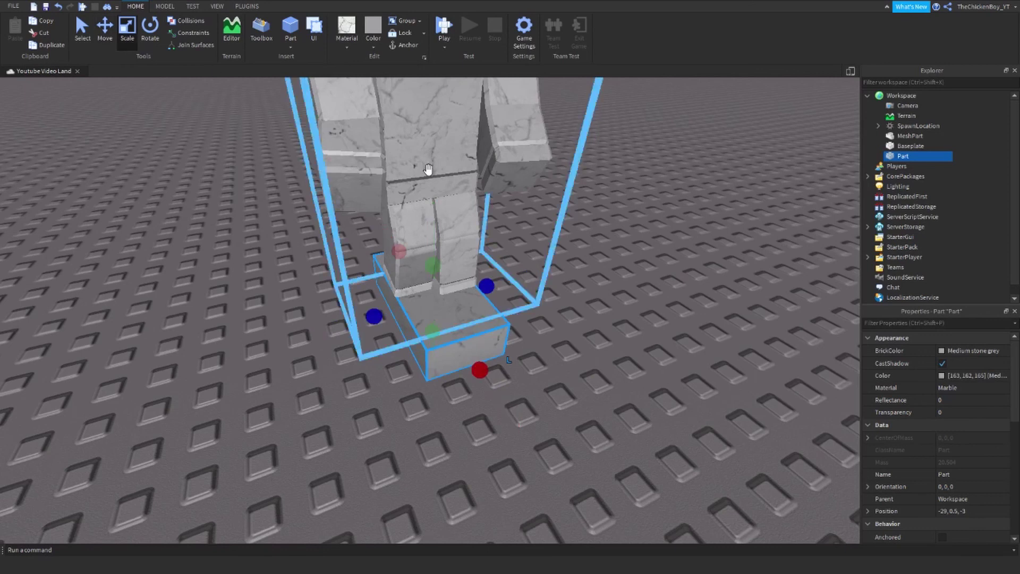
left_click_drag(480, 370, 514, 369)
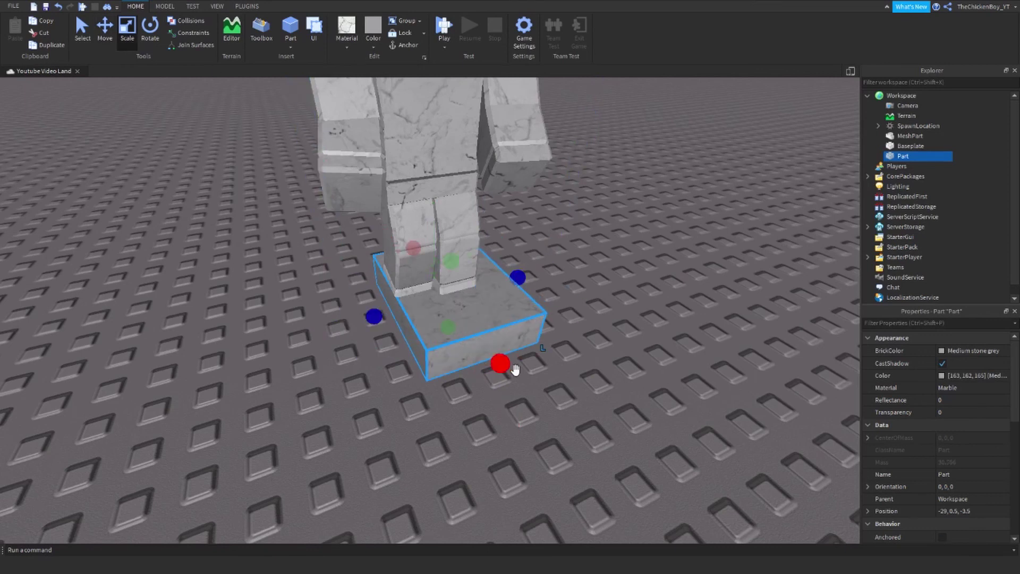
left_click_drag(377, 318, 335, 327, "ctrl")
left_click_drag(499, 365, 480, 336)
left_click(412, 43)
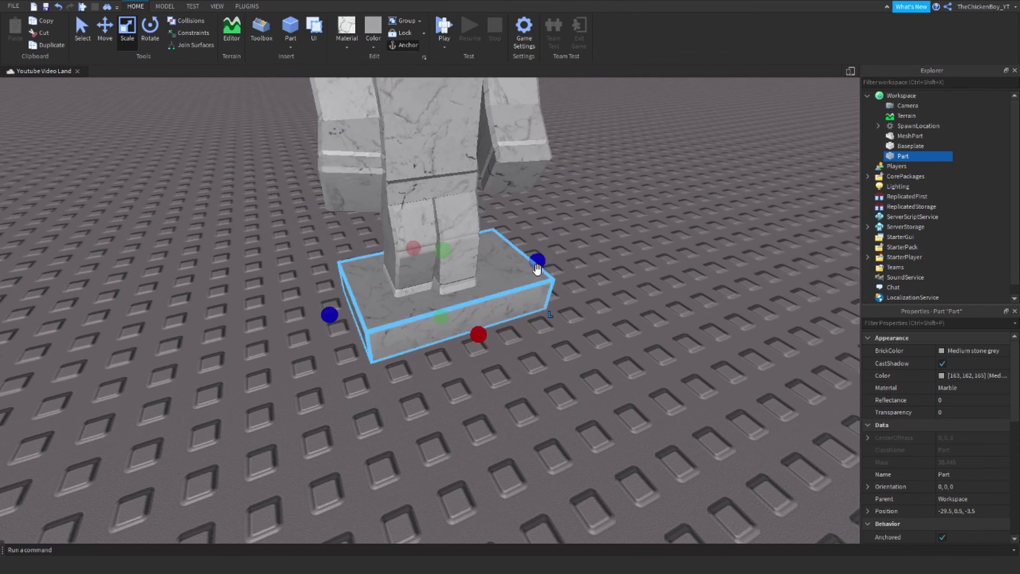
- Examine the marble statue on its base from several angles and distances
right_click_drag(537, 270, 428, 237)
scroll(428, 237, "down", 2)
left_click(428, 237)
scroll(414, 79, "up", 1)
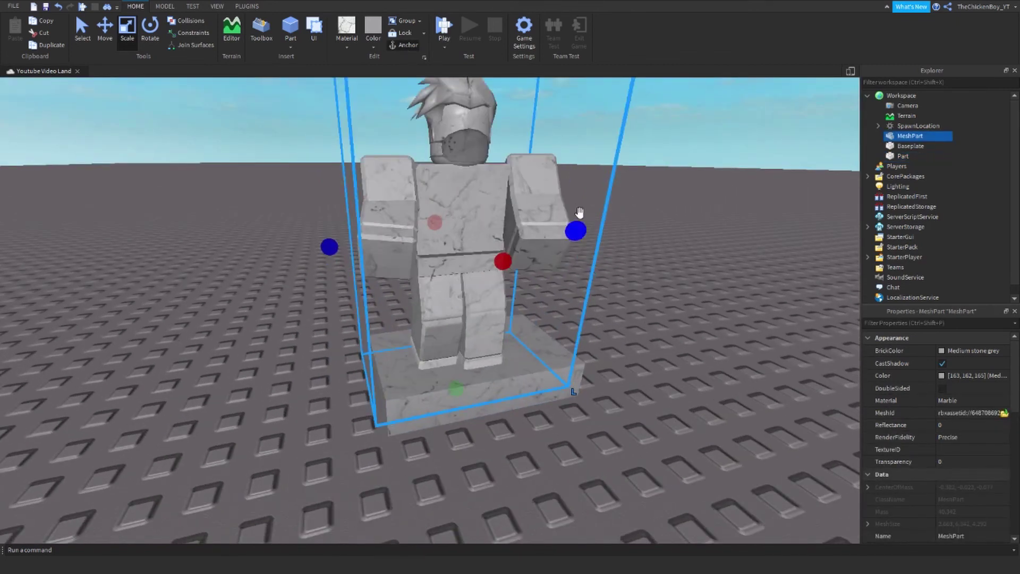
left_click(644, 229)
scroll(649, 231, "down", 5)
scroll(656, 234, "up", 8)
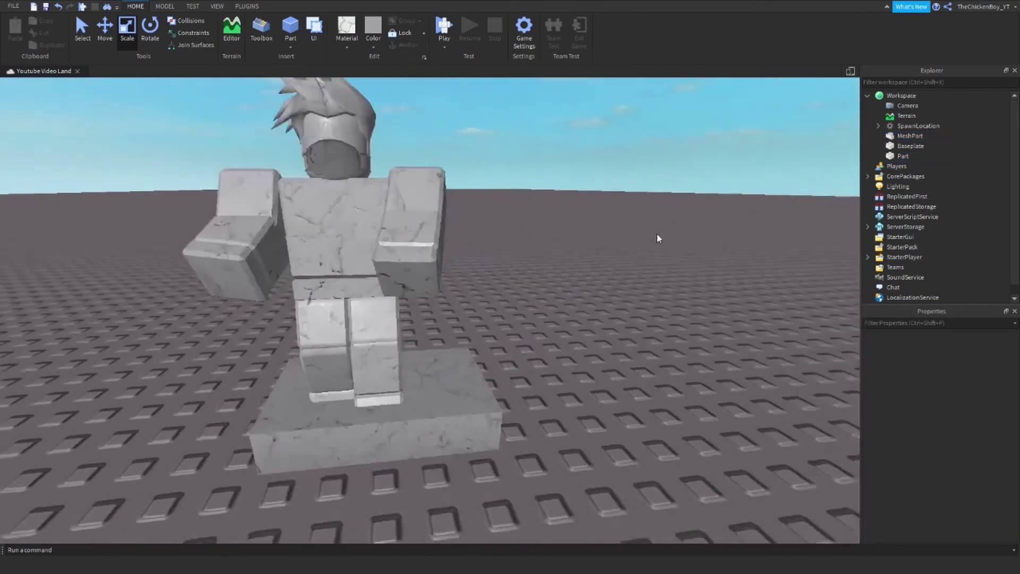
scroll(658, 234, "down", 5)
scroll(502, 311, "up", 3)
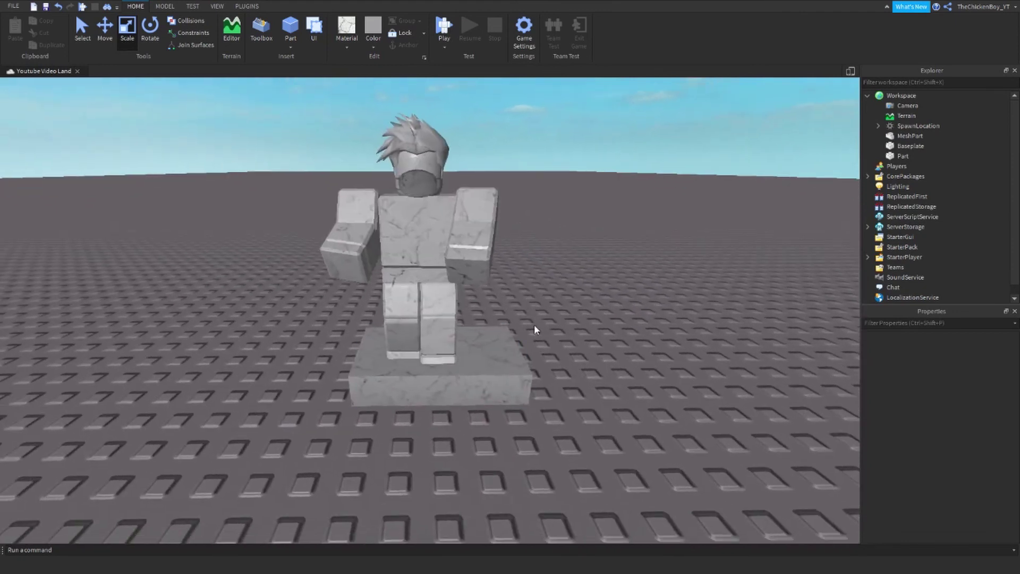